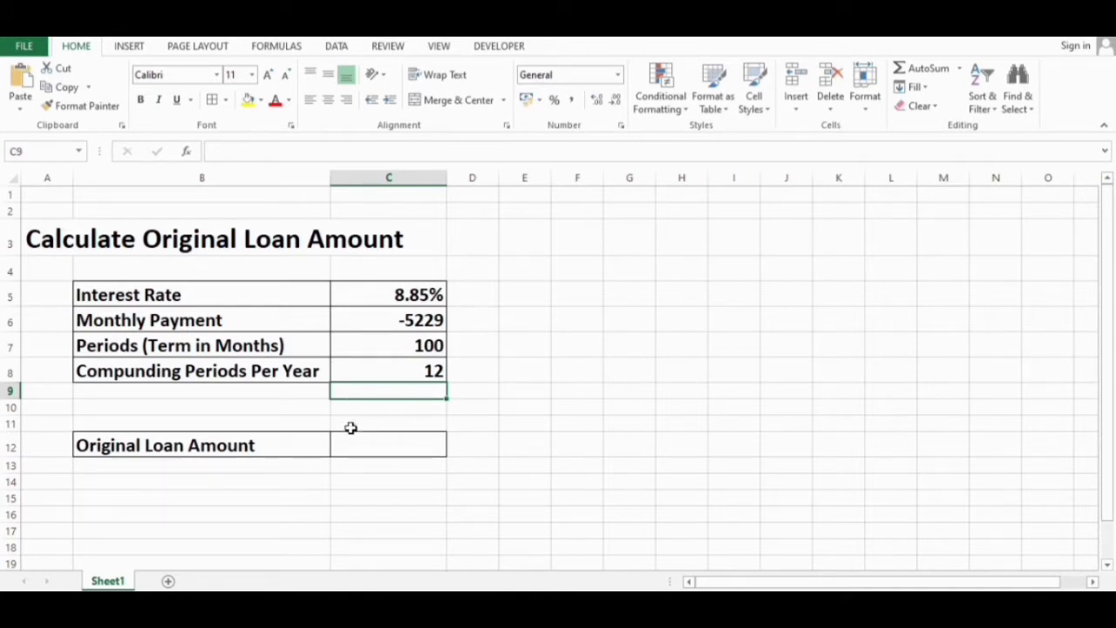
Enter the formula =PV(C5/C8,C7,C6) in cell C12 to calculate the original loan amount
{"action": "left_click", "coordinate": [418, 445]}
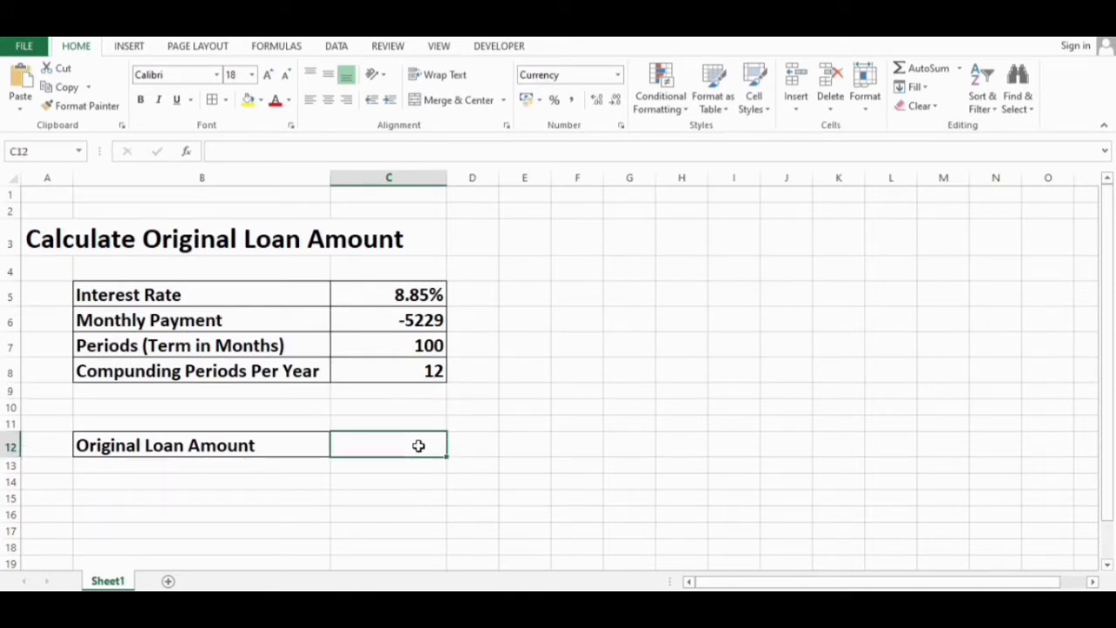
{"action": "type", "text": "=PV"}
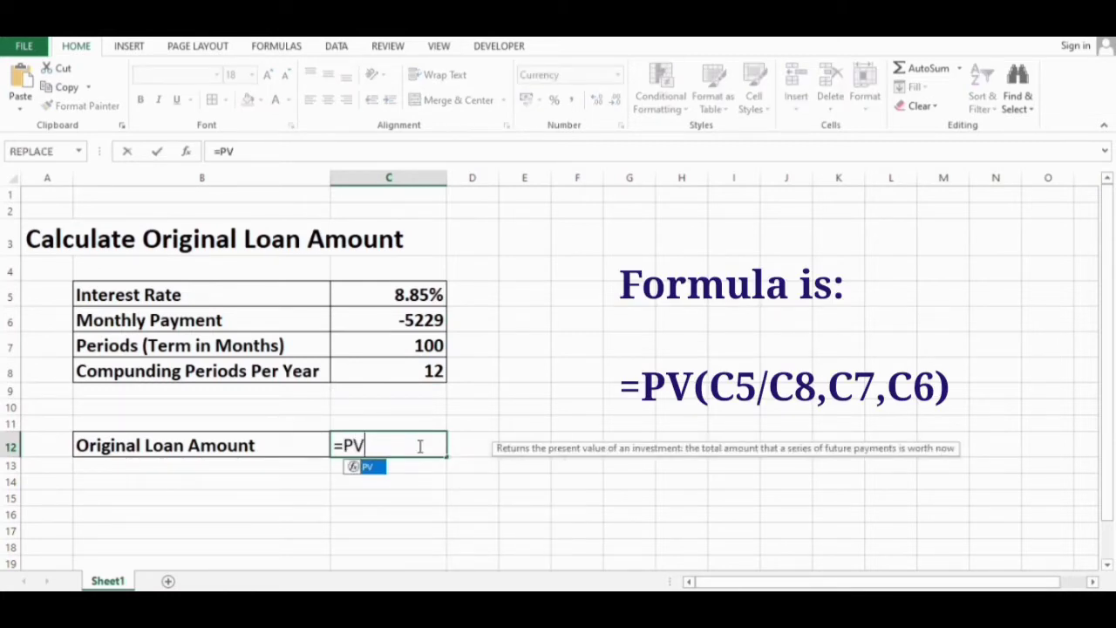
{"action": "type", "text": "("}
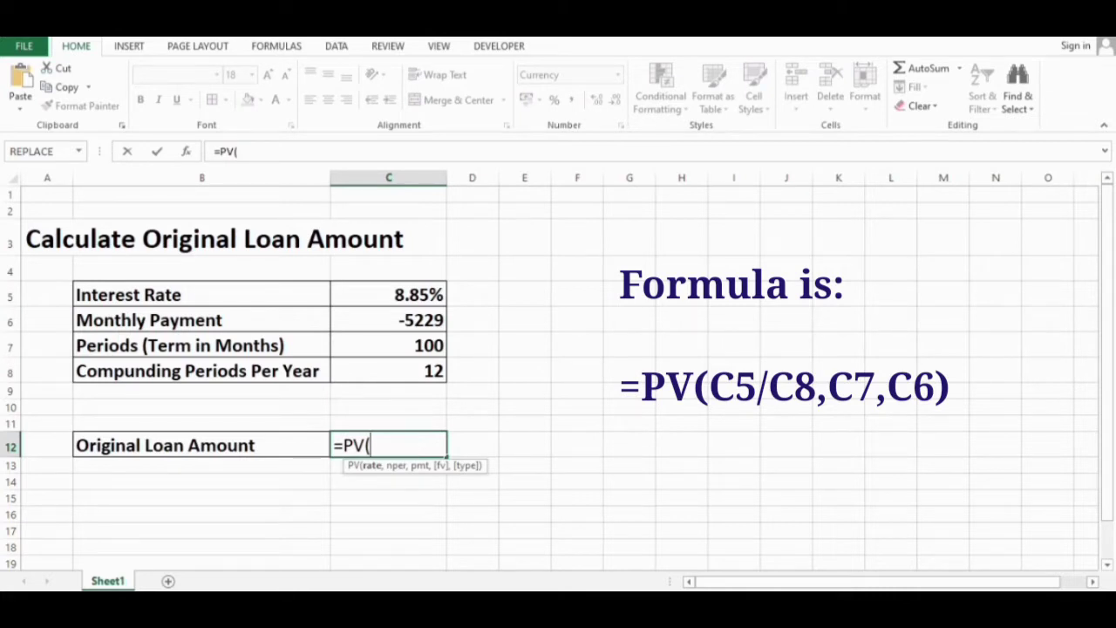
{"action": "left_click", "coordinate": [434, 297]}
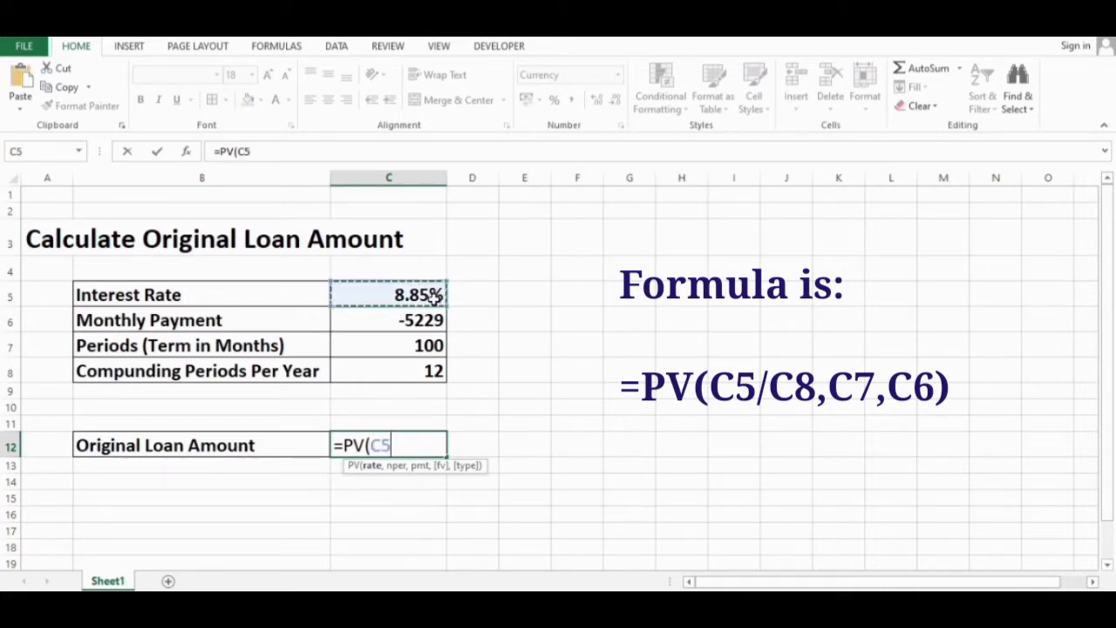
{"action": "type", "text": "/"}
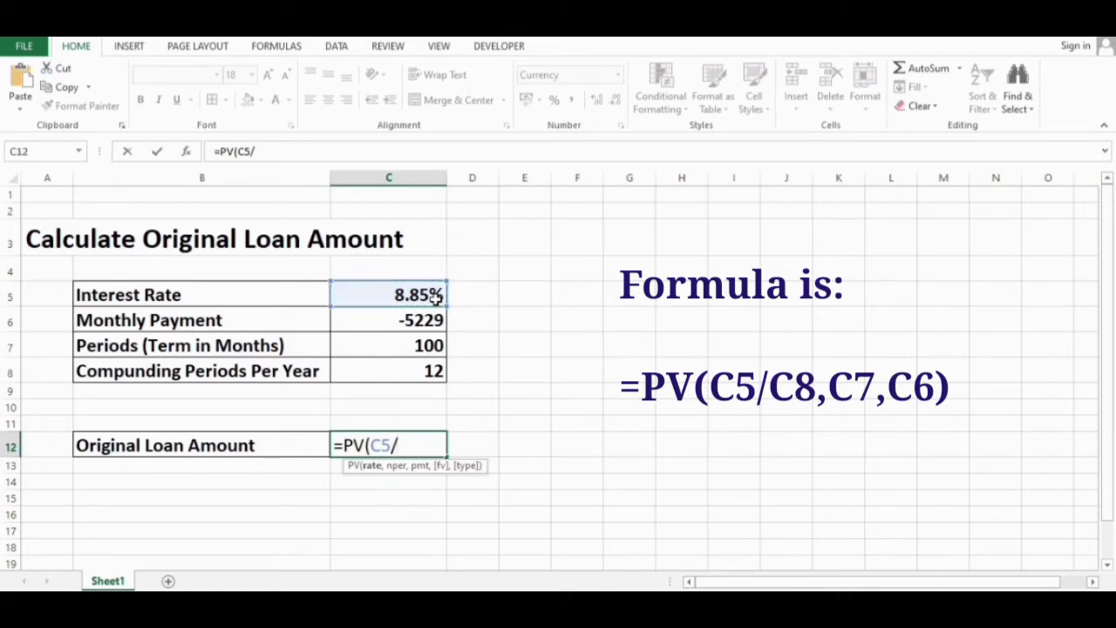
{"action": "left_click", "coordinate": [415, 371]}
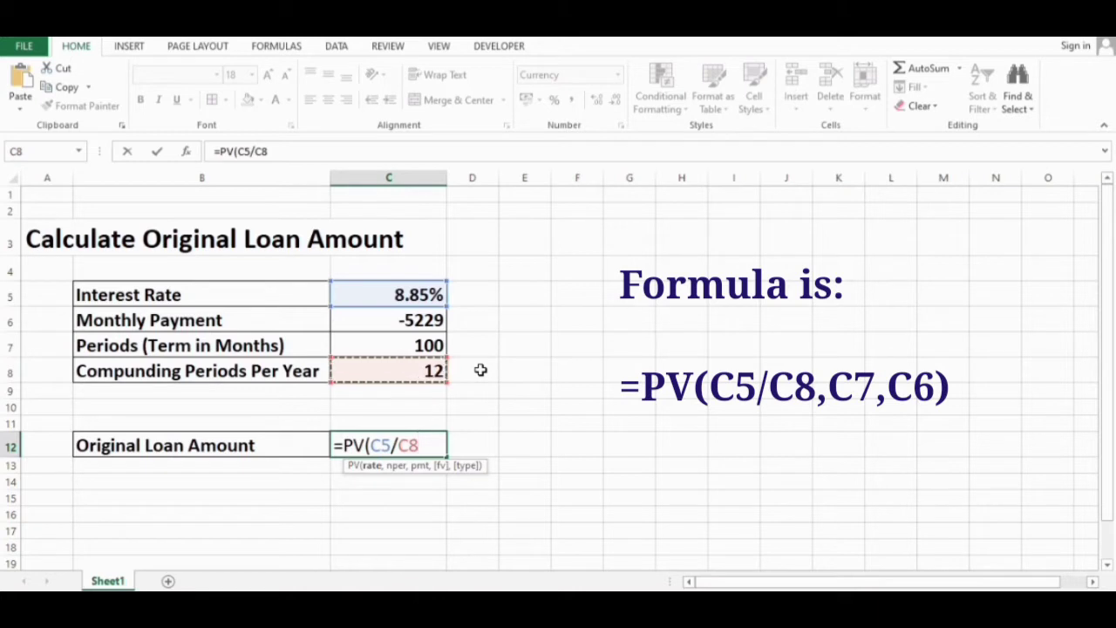
{"action": "type", "text": ","}
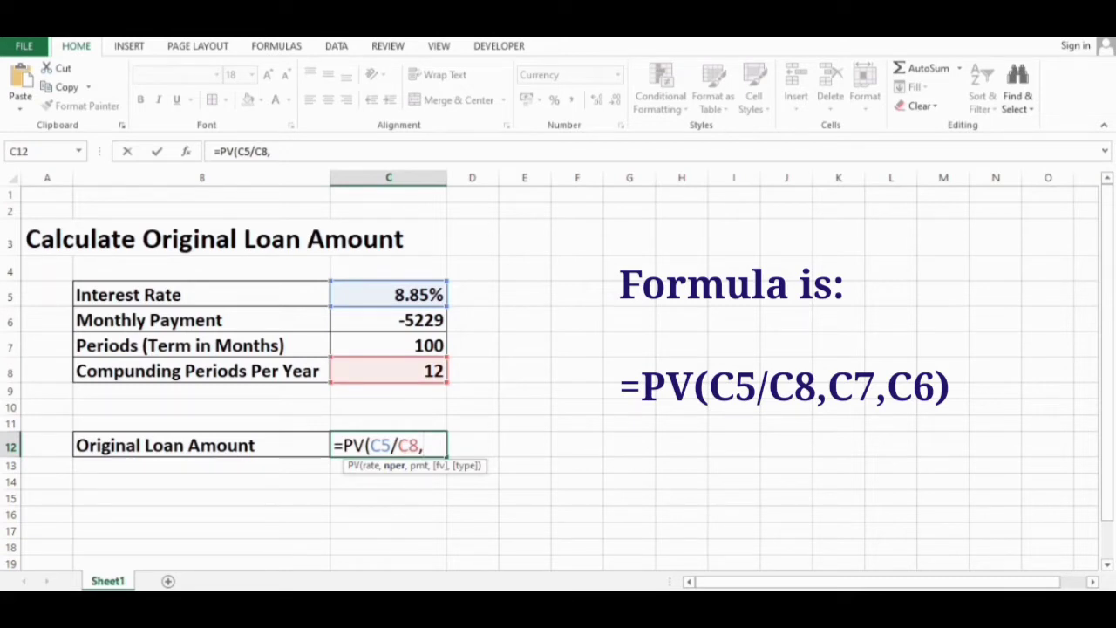
{"action": "left_click", "coordinate": [415, 346]}
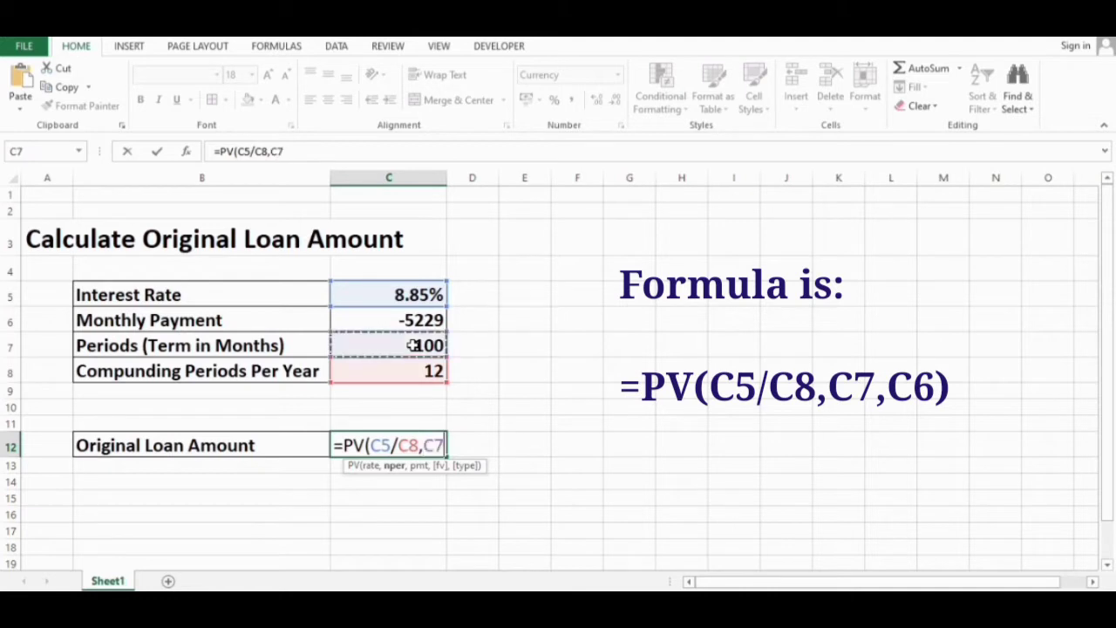
{"action": "type", "text": ","}
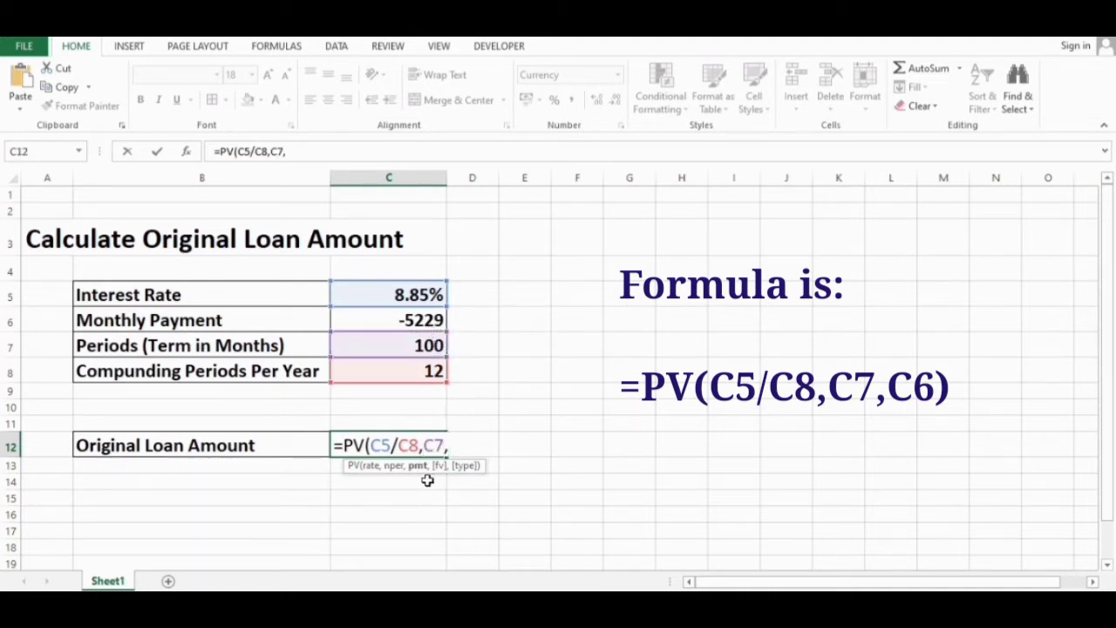
{"action": "left_click", "coordinate": [431, 322]}
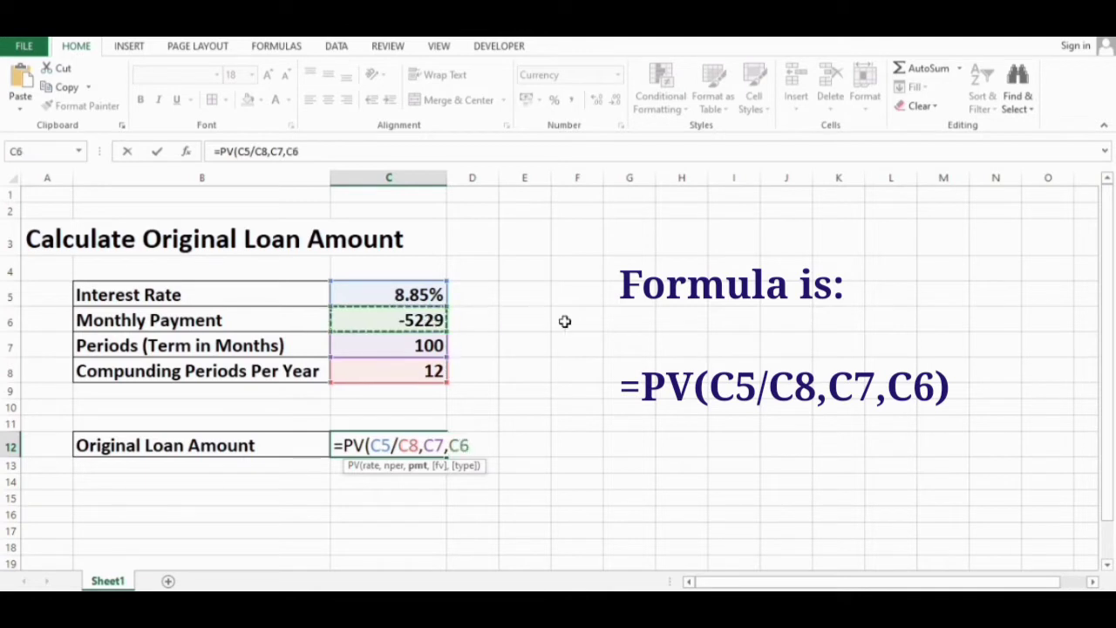
{"action": "type", "text": ")"}
{"action": "key", "text": "Return"}
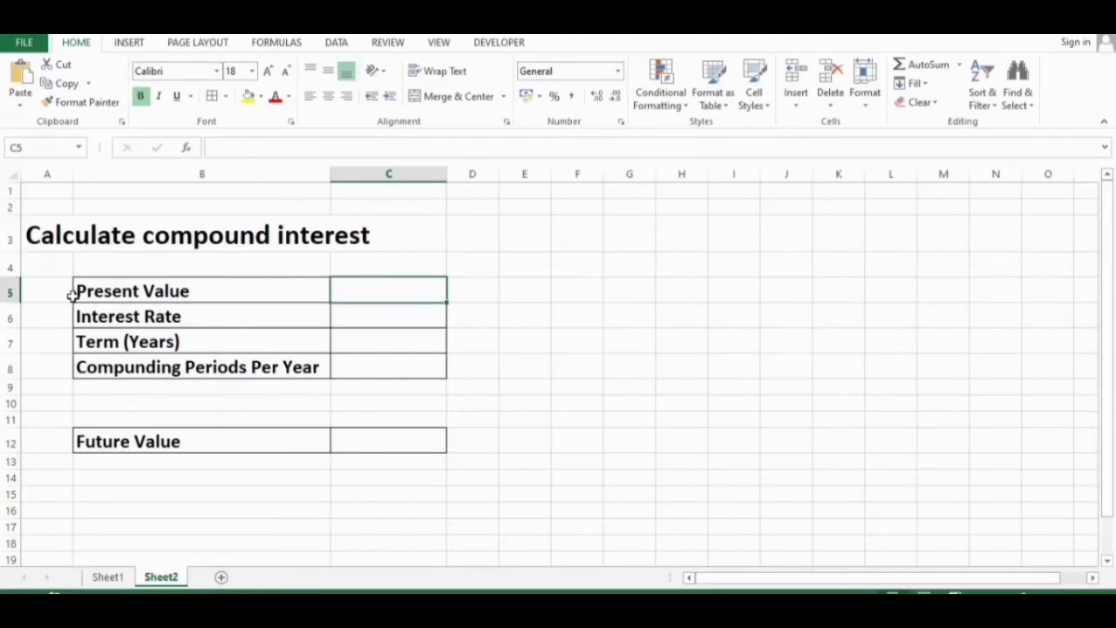
{"action": "key", "text": "Left"}
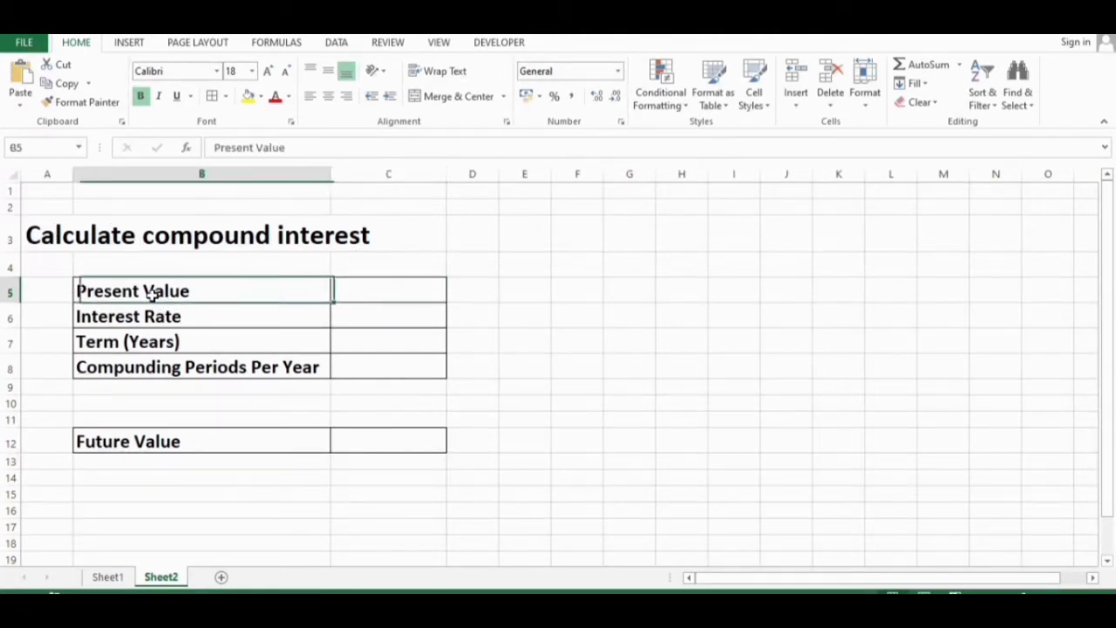
{"action": "left_click", "coordinate": [173, 318]}
{"action": "left_click", "coordinate": [175, 340]}
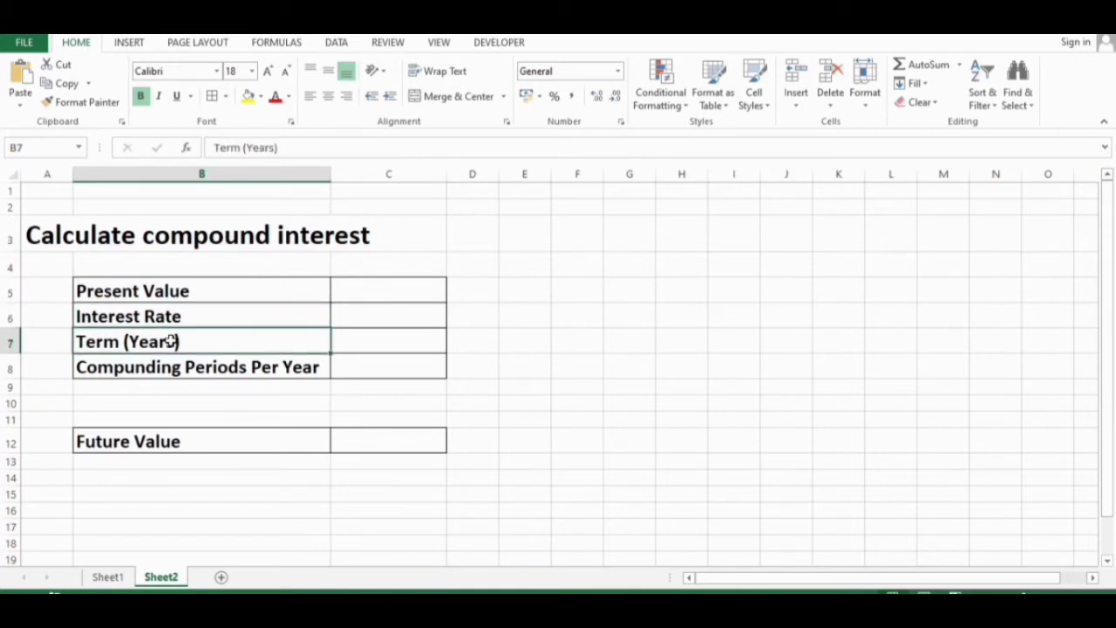
{"action": "left_click", "coordinate": [189, 369]}
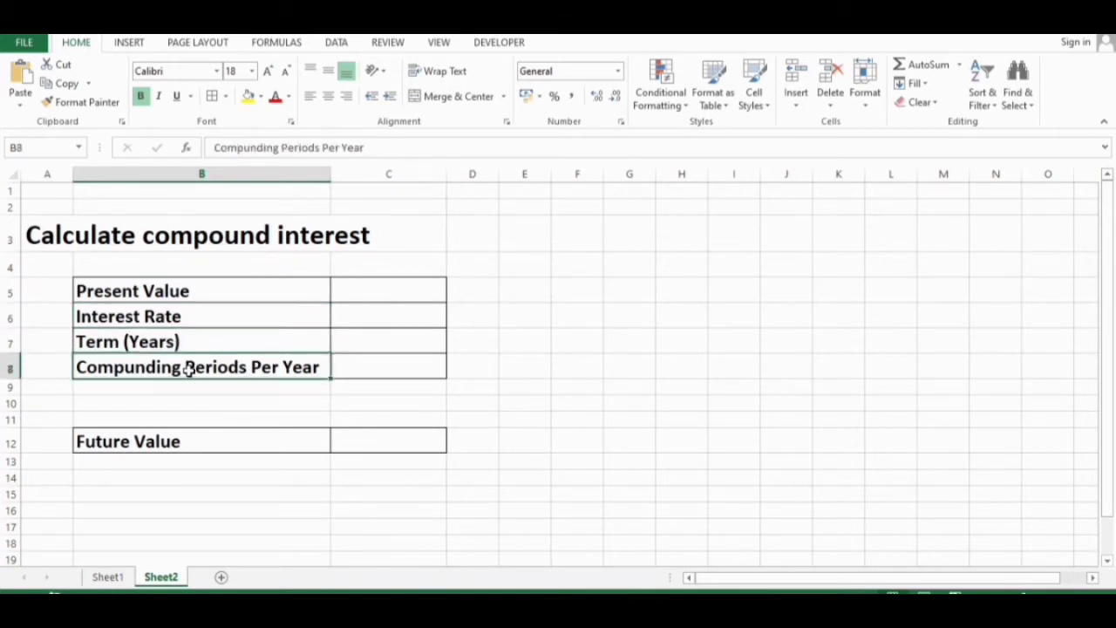
{"action": "left_click", "coordinate": [196, 442]}
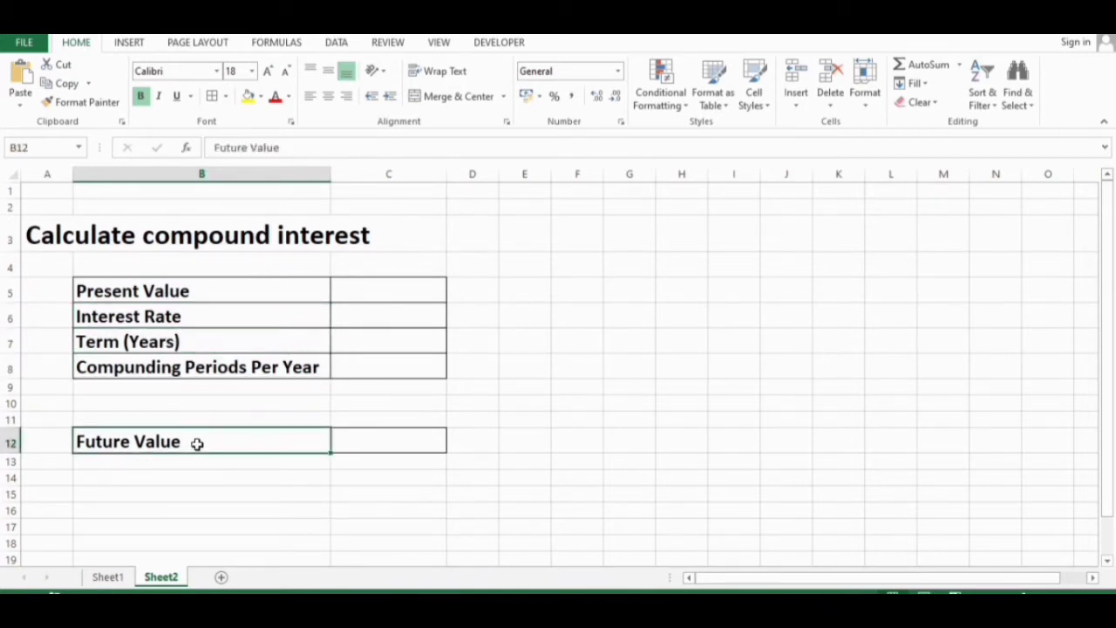
Fill in the compound interest inputs in C5:C8: present value 1000, interest rate 5%, term 10 years and 12 compounding periods per year
{"action": "left_click", "coordinate": [429, 287]}
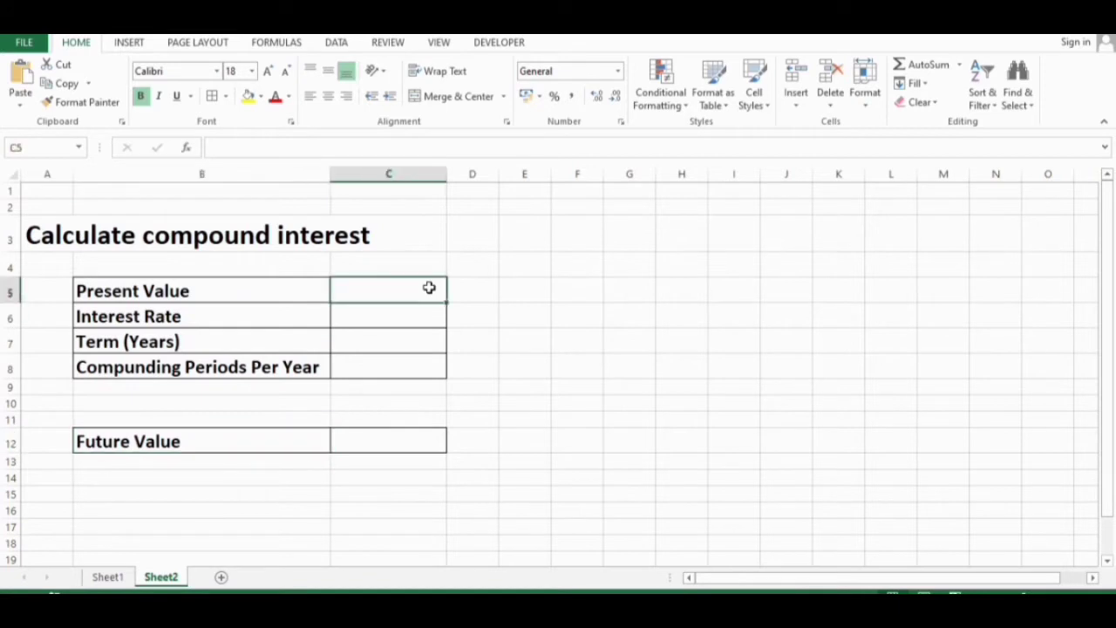
{"action": "type", "text": "1000"}
{"action": "key", "text": "Return"}
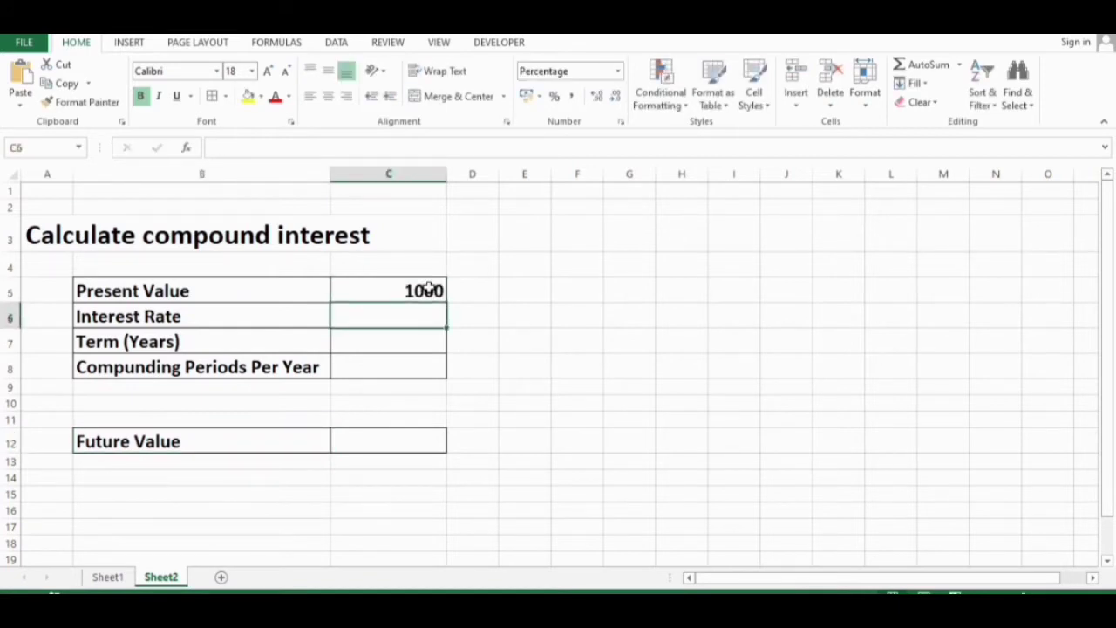
{"action": "type", "text": "5"}
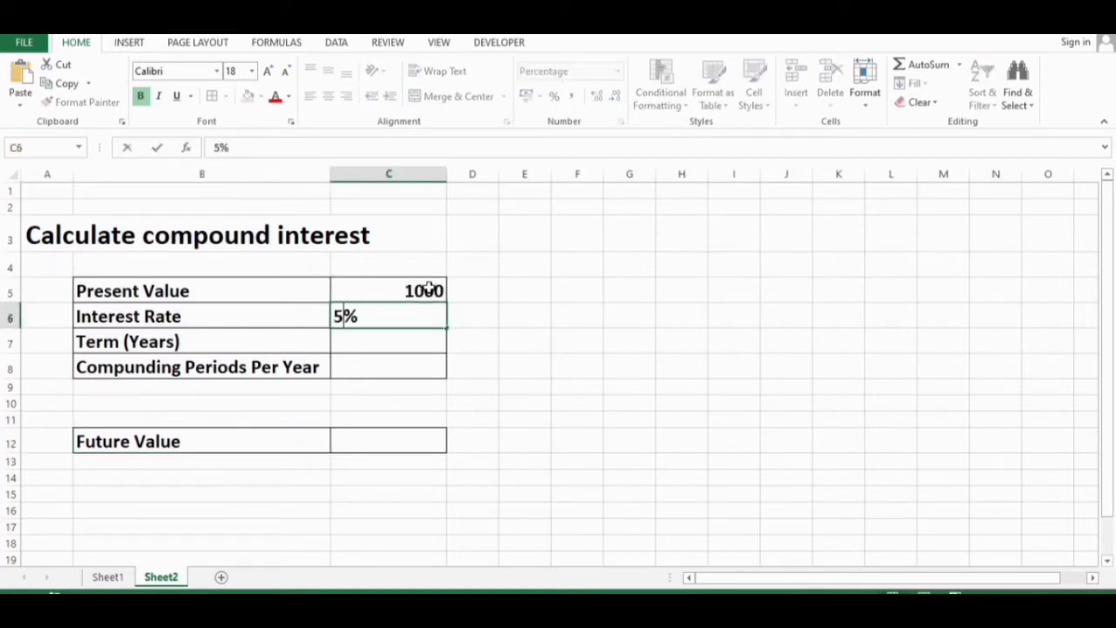
{"action": "key", "text": "Return"}
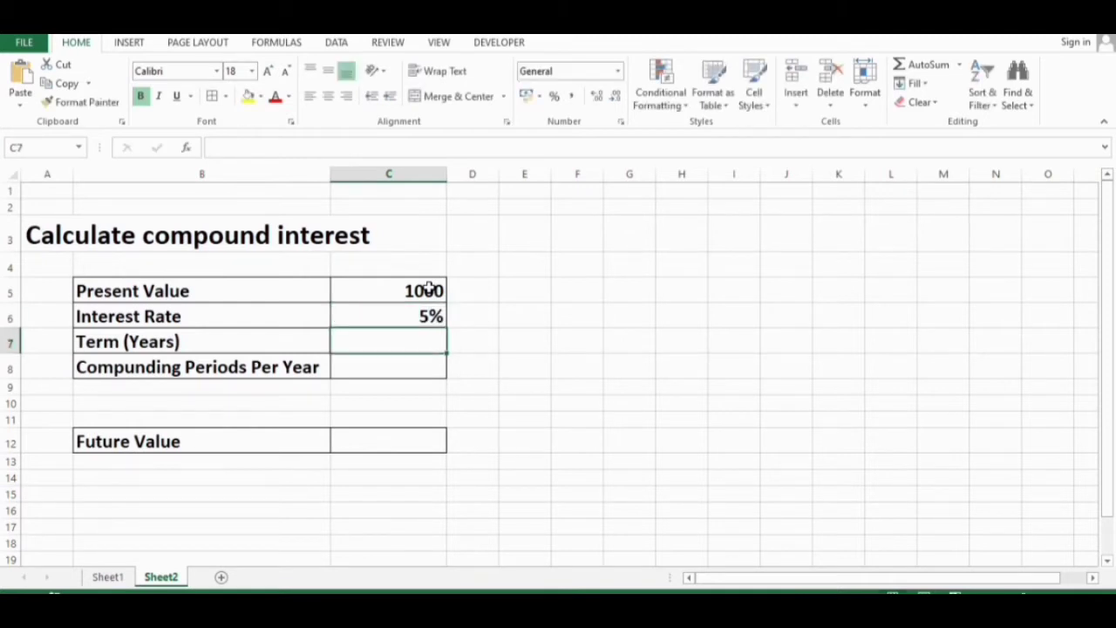
{"action": "type", "text": "10"}
{"action": "key", "text": "Return"}
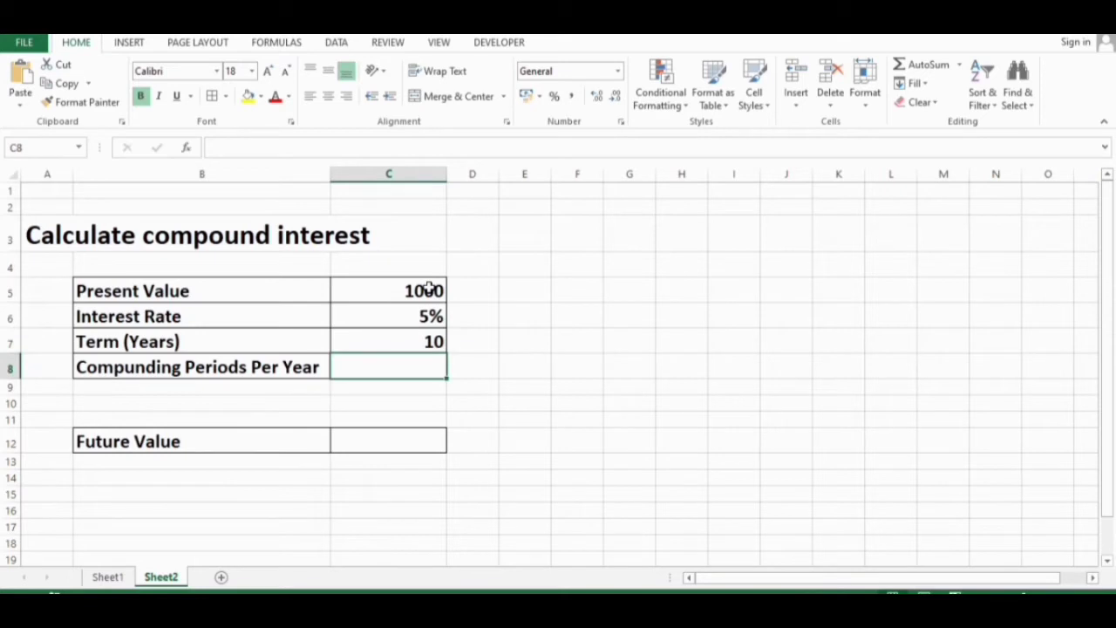
{"action": "type", "text": "12"}
{"action": "key", "text": "Return"}
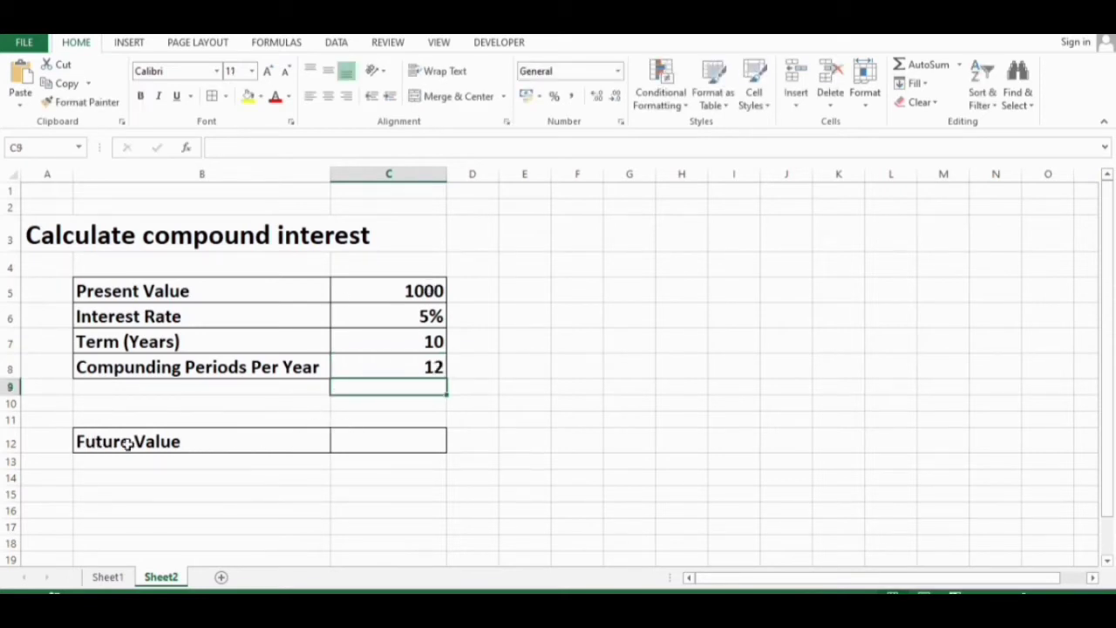
Start an FV formula in the Future Value cell C12 with C6/C8 as the rate argument
{"action": "left_click", "coordinate": [356, 438]}
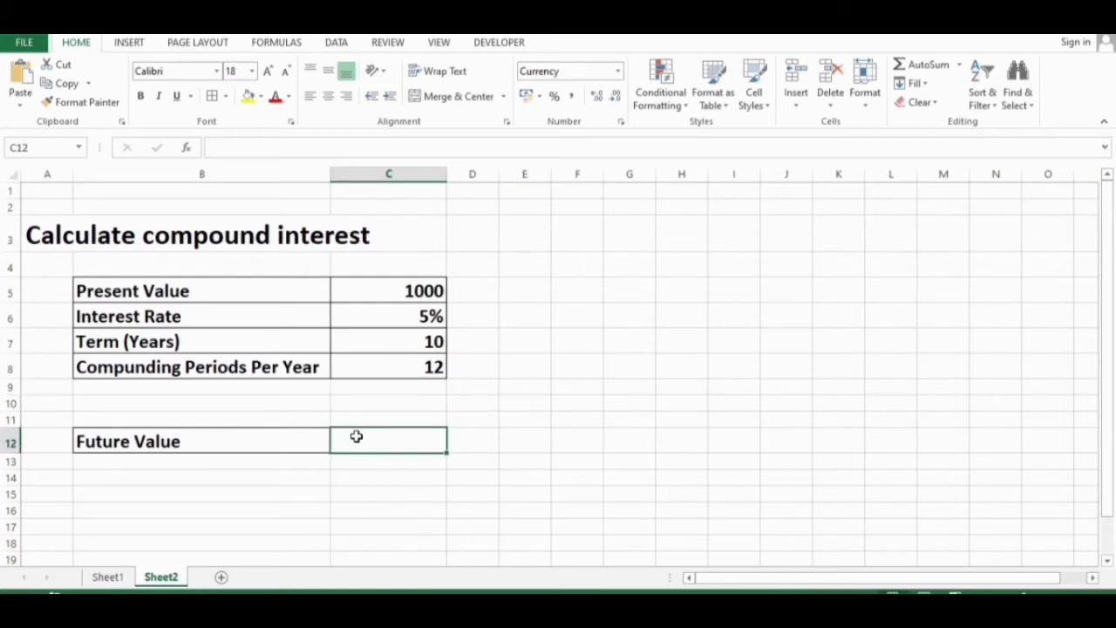
{"action": "type", "text": "=fvb"}
{"action": "key", "text": "BackSpace"}
{"action": "key", "text": "BackSpace"}
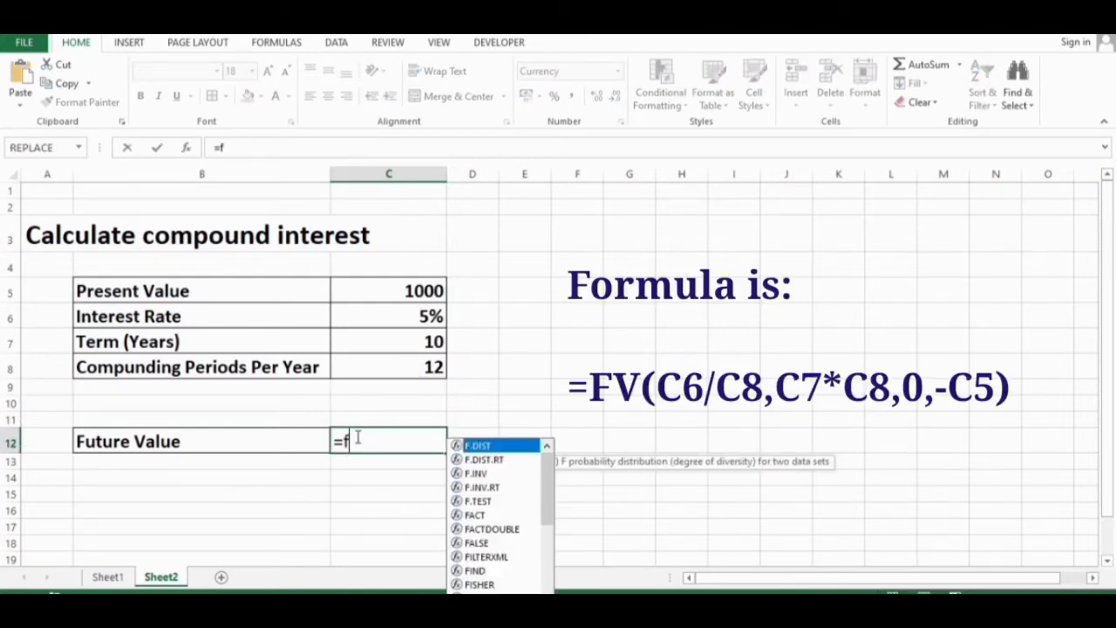
{"action": "type", "text": "v"}
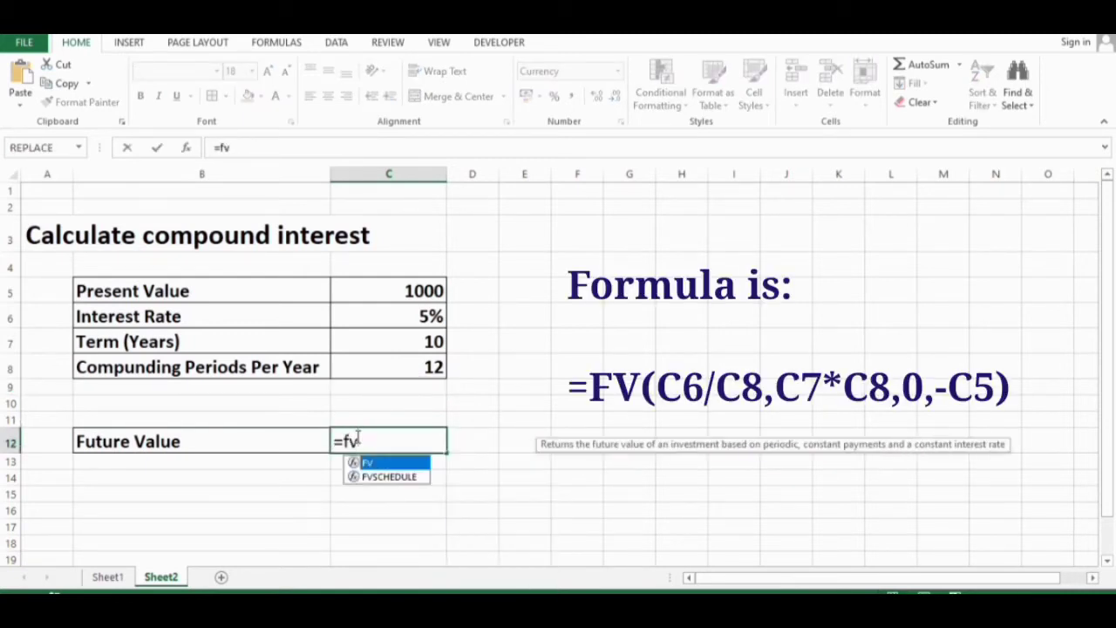
{"action": "key", "text": "Tab"}
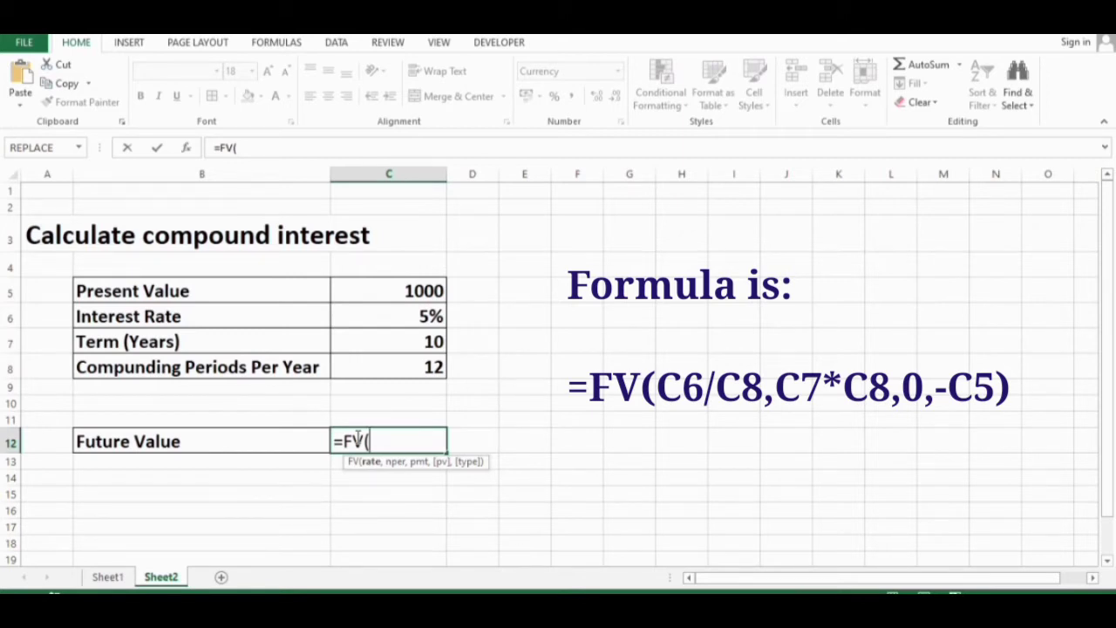
{"action": "left_click", "coordinate": [426, 319]}
{"action": "type", "text": "/"}
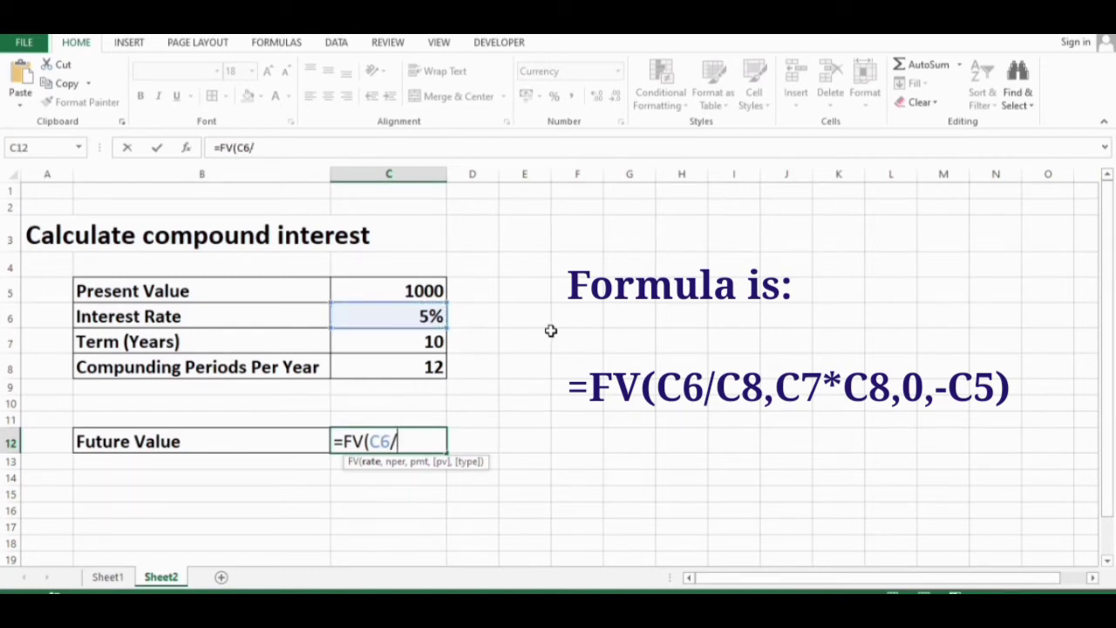
{"action": "left_click", "coordinate": [432, 367]}
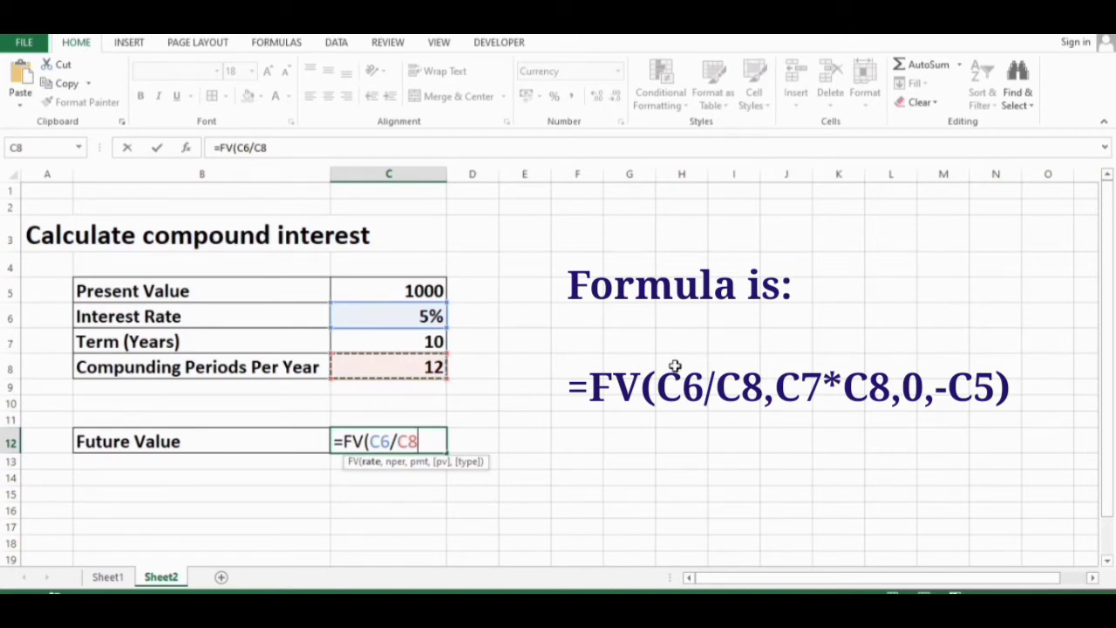
{"action": "type", "text": ","}
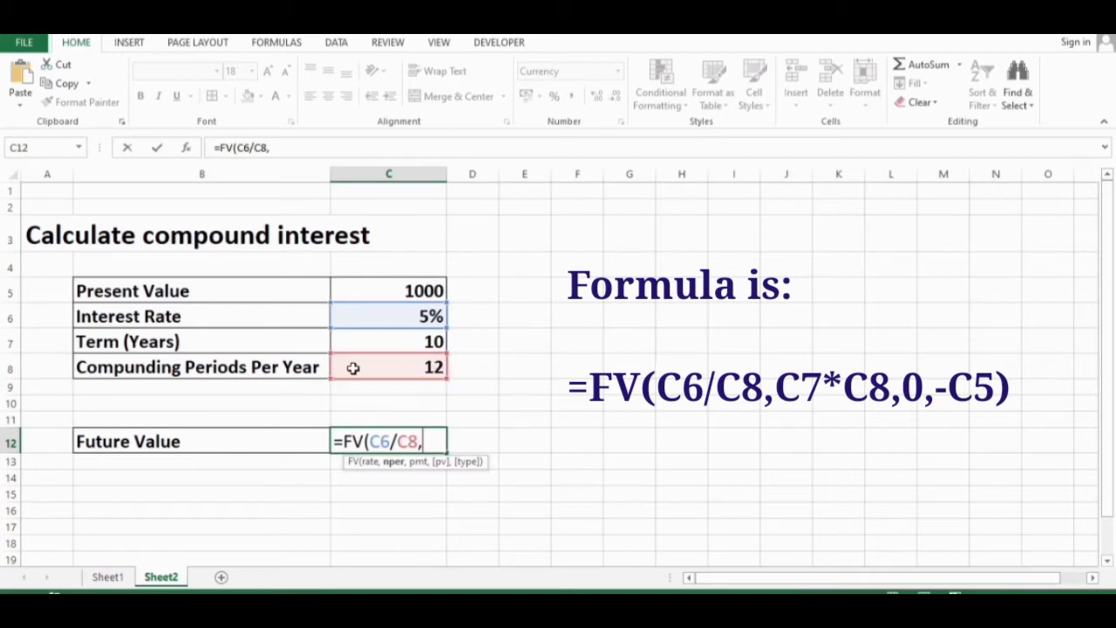
Complete the FV formula with C7*C8 as the number of periods, 0 as the payment and -C5 as the present value
{"action": "left_click", "coordinate": [394, 344]}
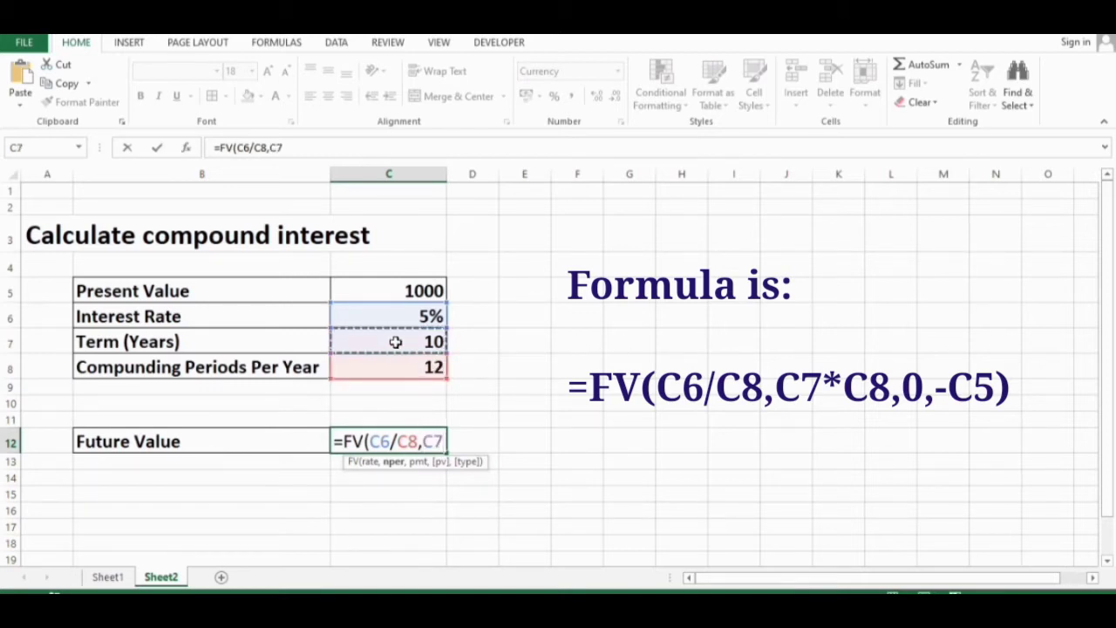
{"action": "type", "text": "*"}
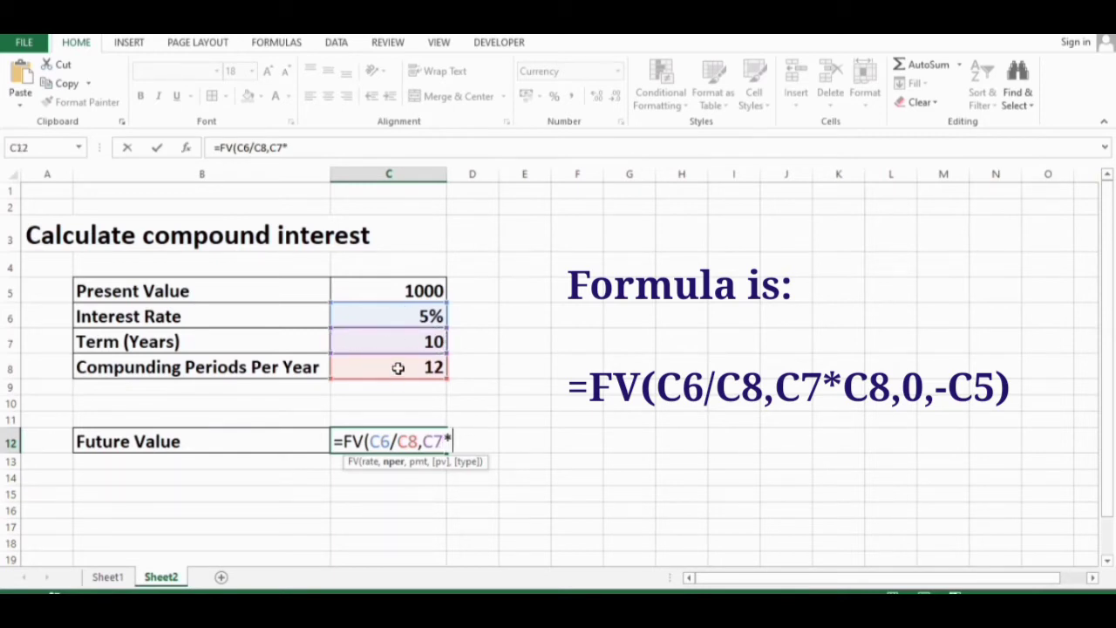
{"action": "left_click", "coordinate": [397, 368]}
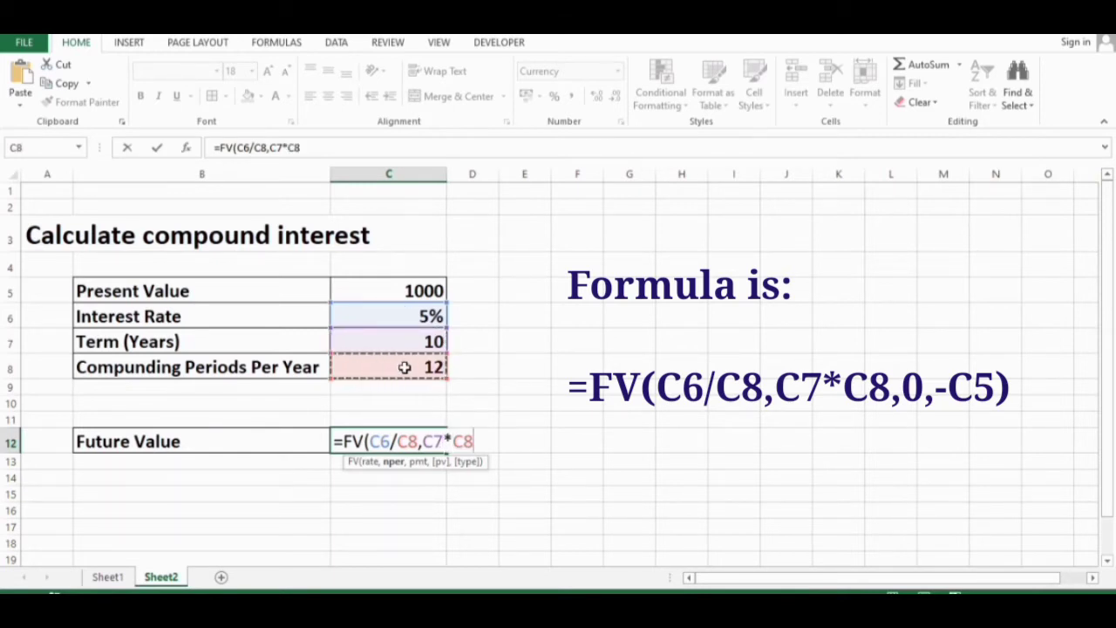
{"action": "type", "text": ","}
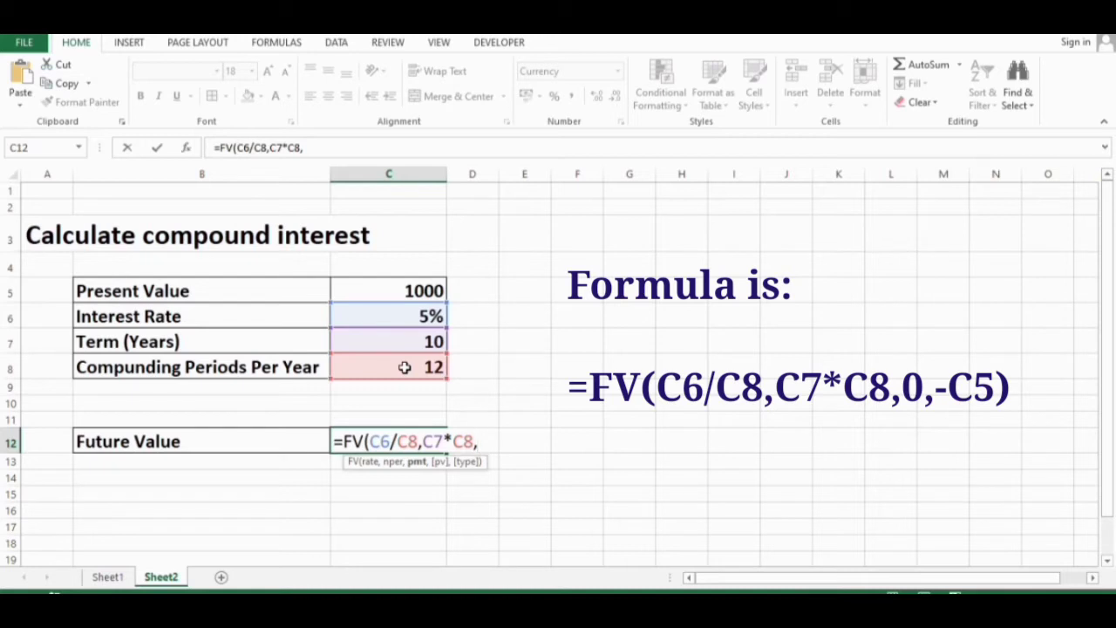
{"action": "type", "text": "0,"}
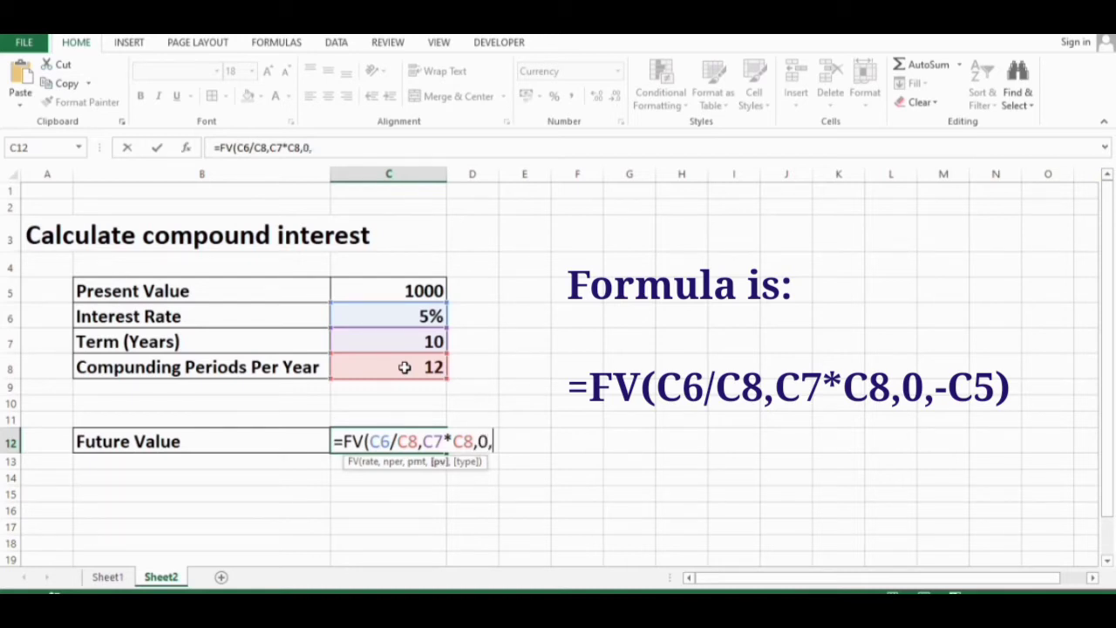
{"action": "type", "text": "-"}
{"action": "left_click", "coordinate": [427, 290]}
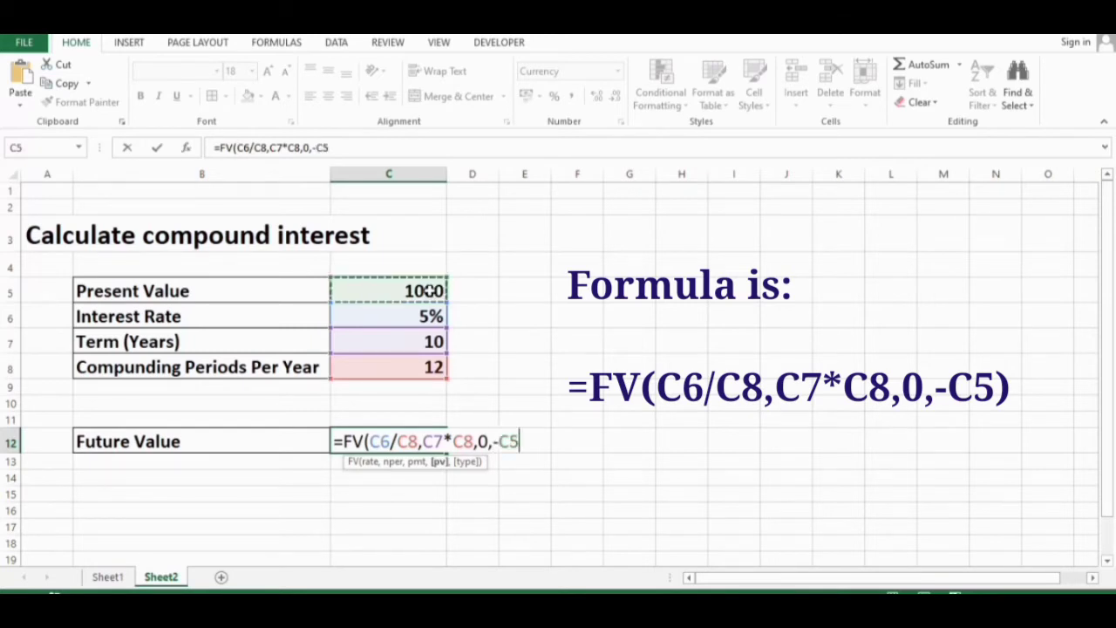
{"action": "type", "text": ")"}
{"action": "key", "text": "Return"}
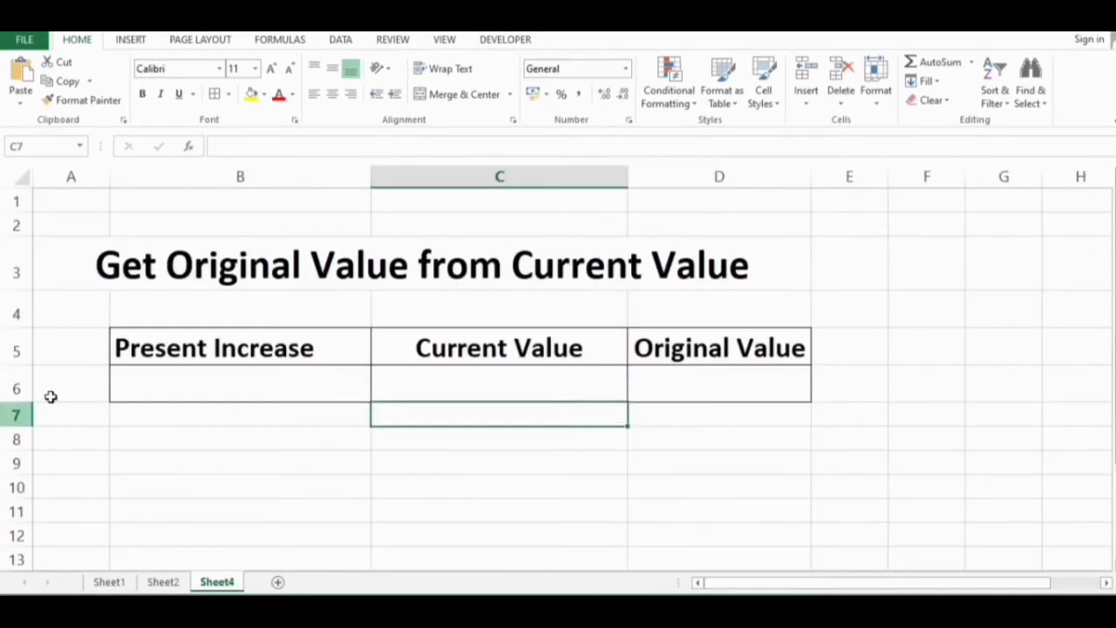
Fill in the Original Value table's inputs: present increase 15% in B6 and current value 200 in C6
{"action": "left_click", "coordinate": [106, 258]}
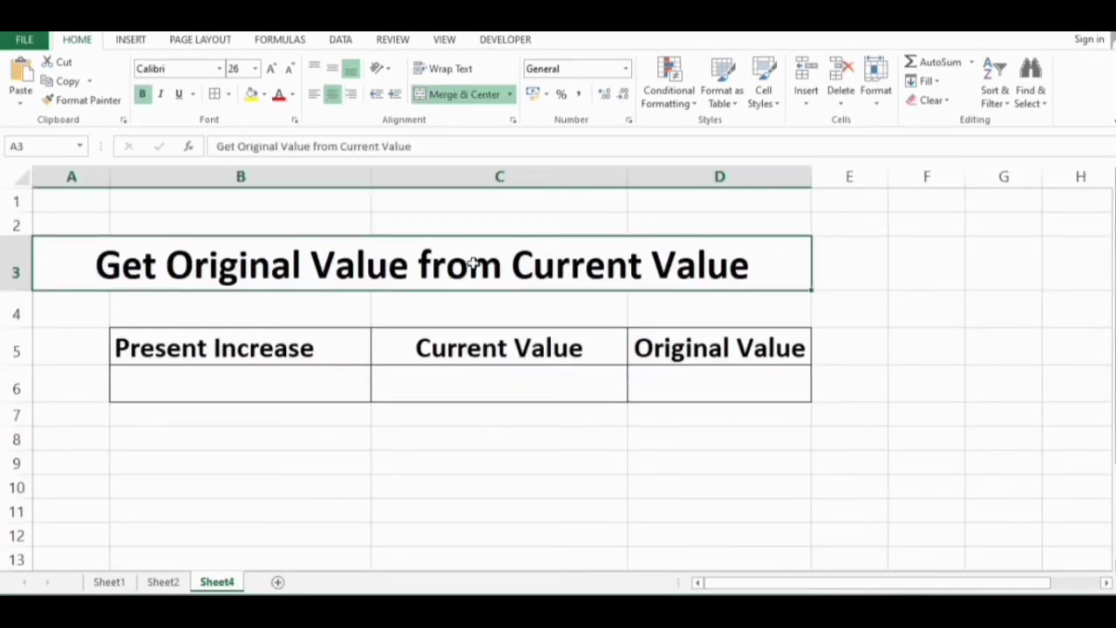
{"action": "left_click_drag", "start_coordinate": [299, 352], "coordinate": [301, 383]}
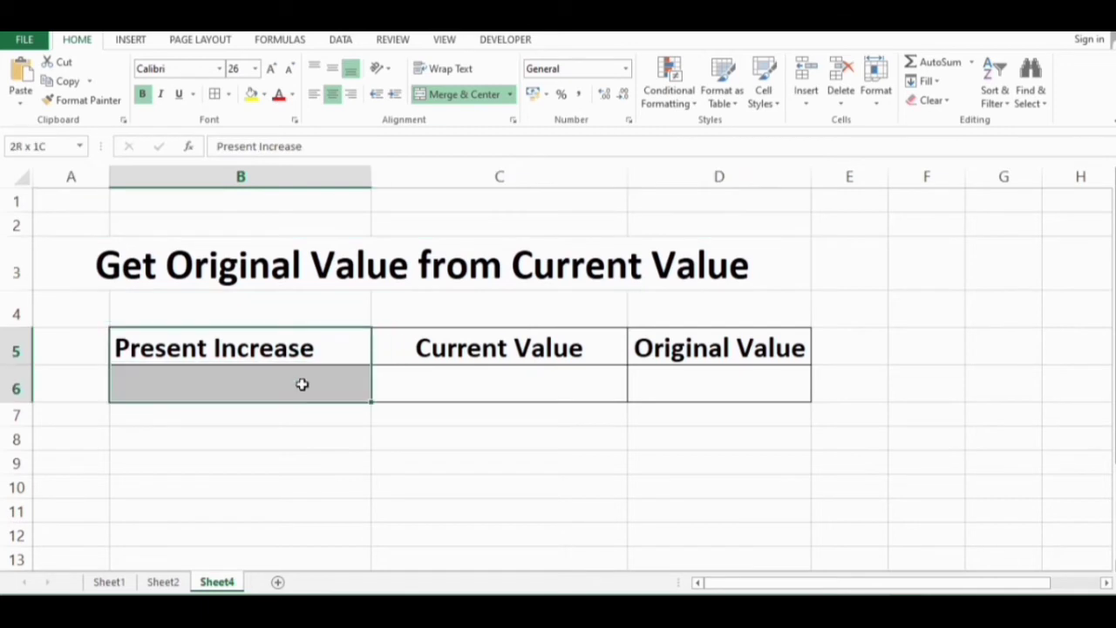
{"action": "left_click_drag", "start_coordinate": [527, 348], "coordinate": [530, 381]}
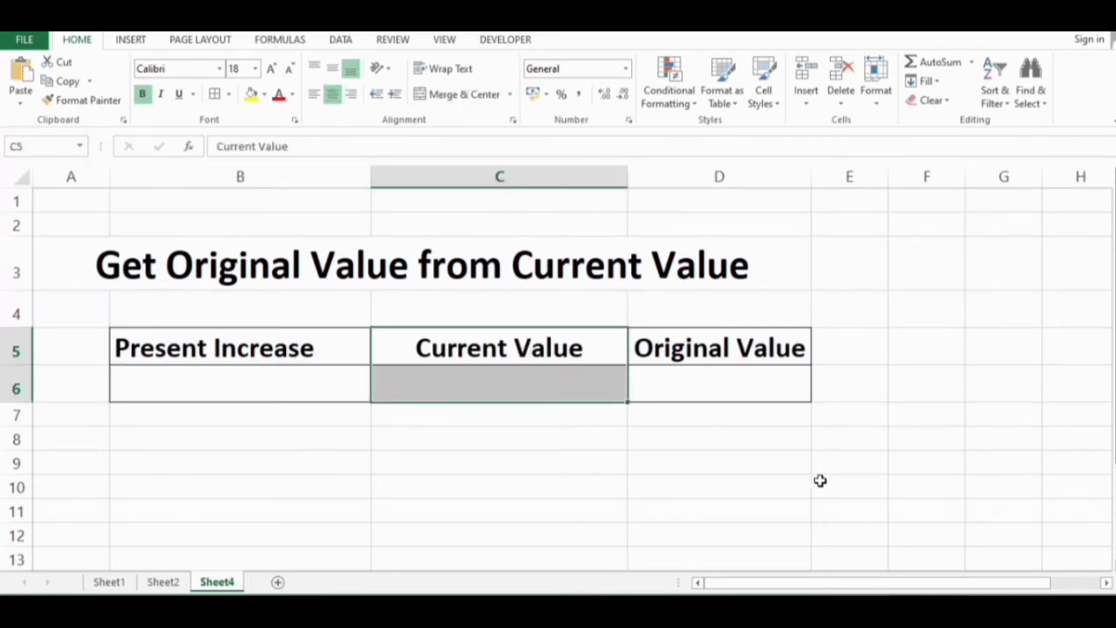
{"action": "left_click", "coordinate": [265, 385]}
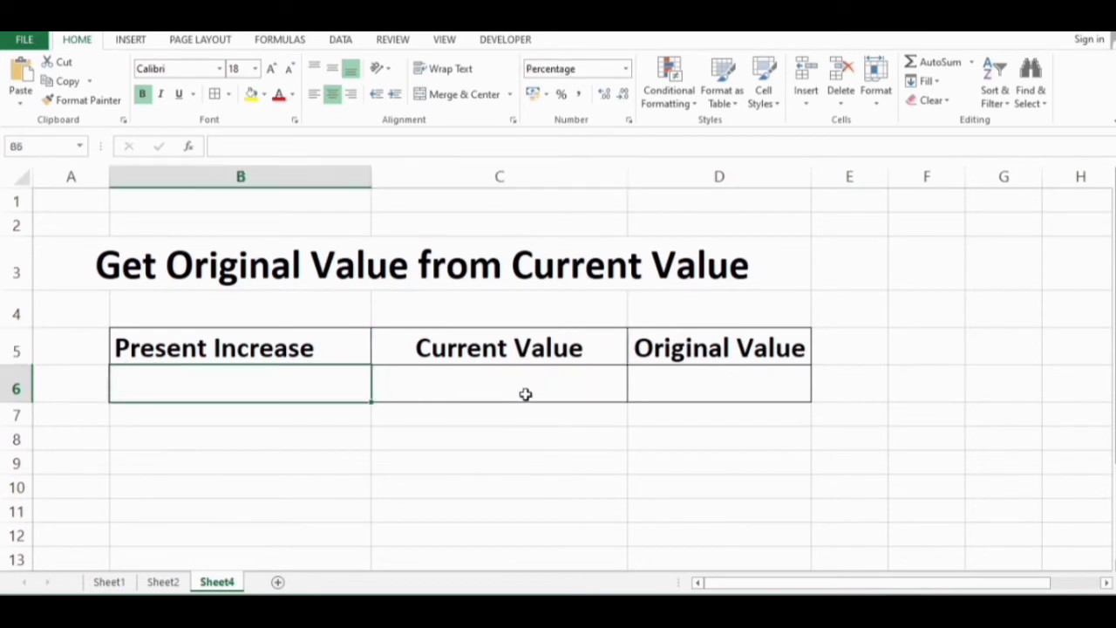
{"action": "type", "text": "15"}
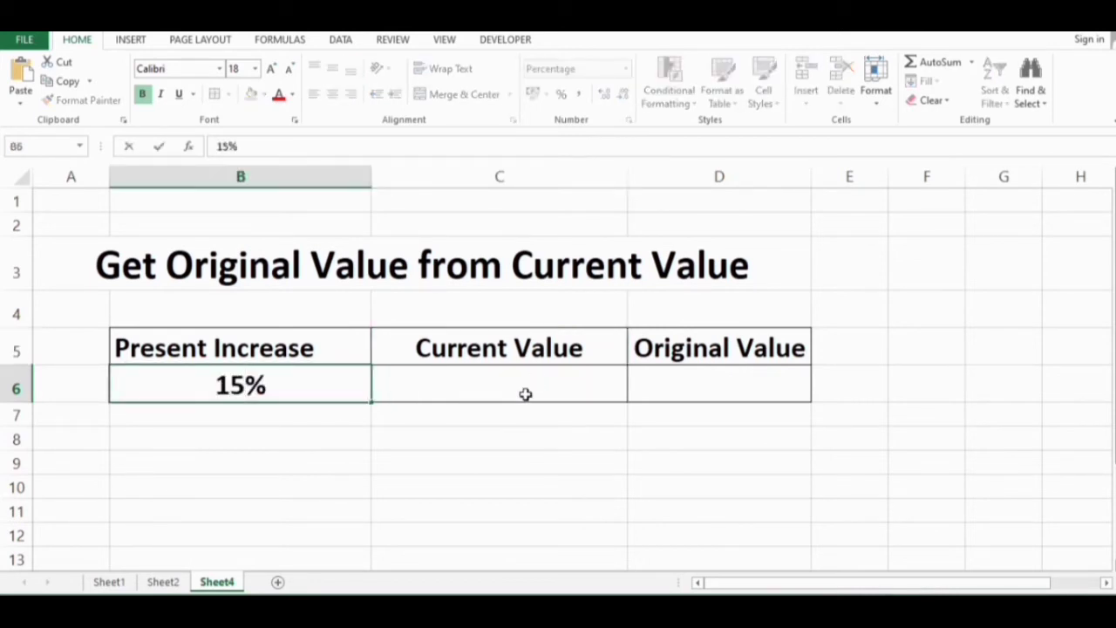
{"action": "key", "text": "Tab"}
{"action": "type", "text": "200"}
{"action": "key", "text": "Tab"}
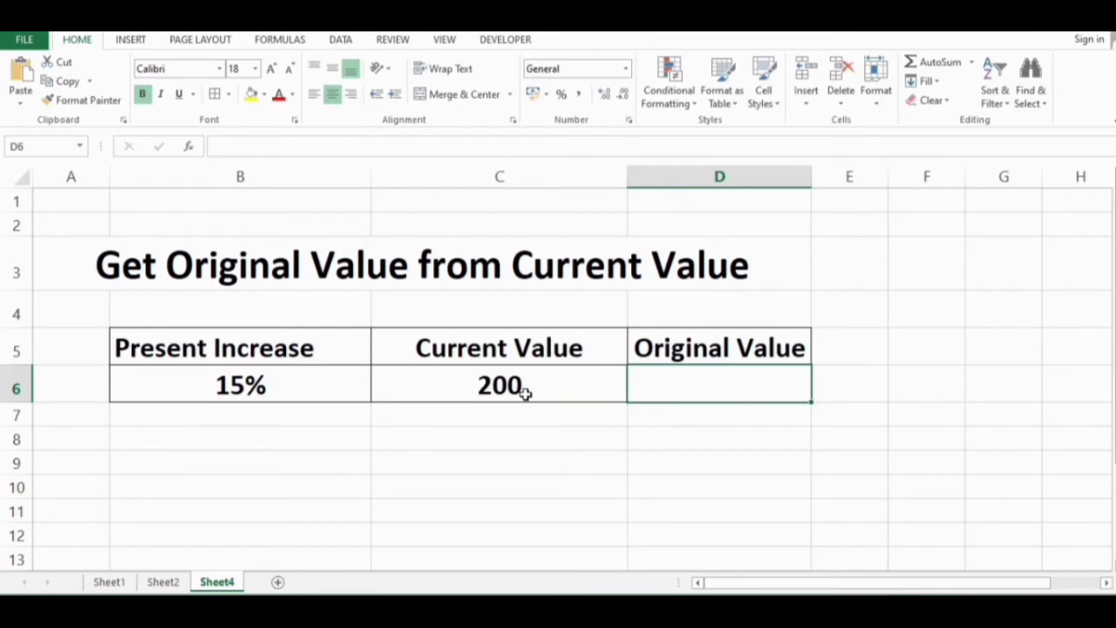
Enter the formula =C6/(B6+1) in the Original Value cell D6
{"action": "type", "text": "="}
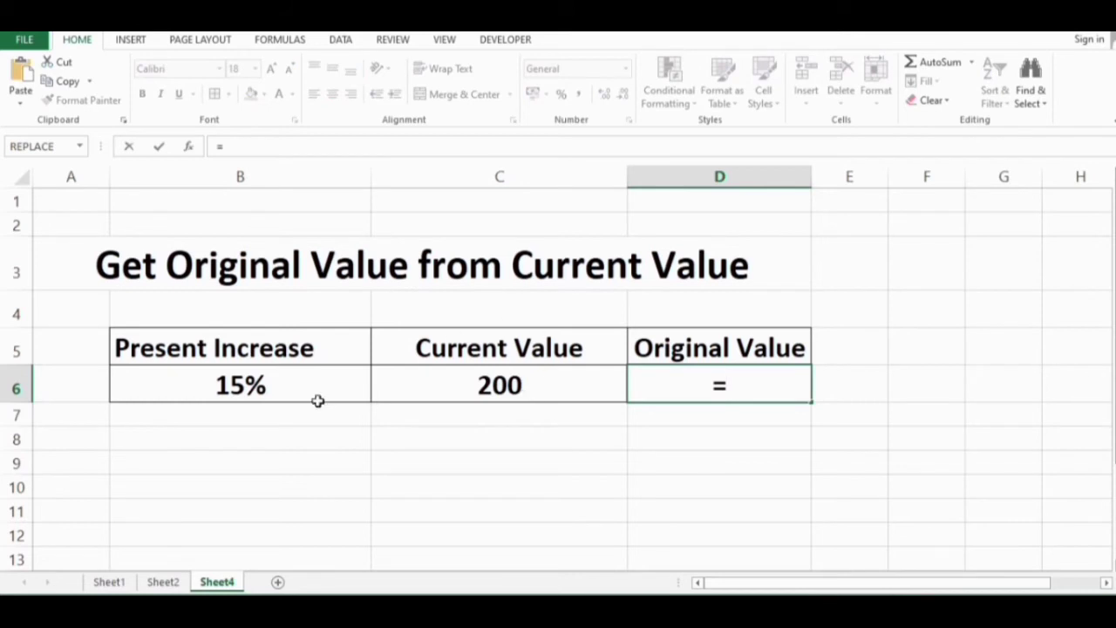
{"action": "left_click", "coordinate": [501, 385]}
{"action": "type", "text": "/"}
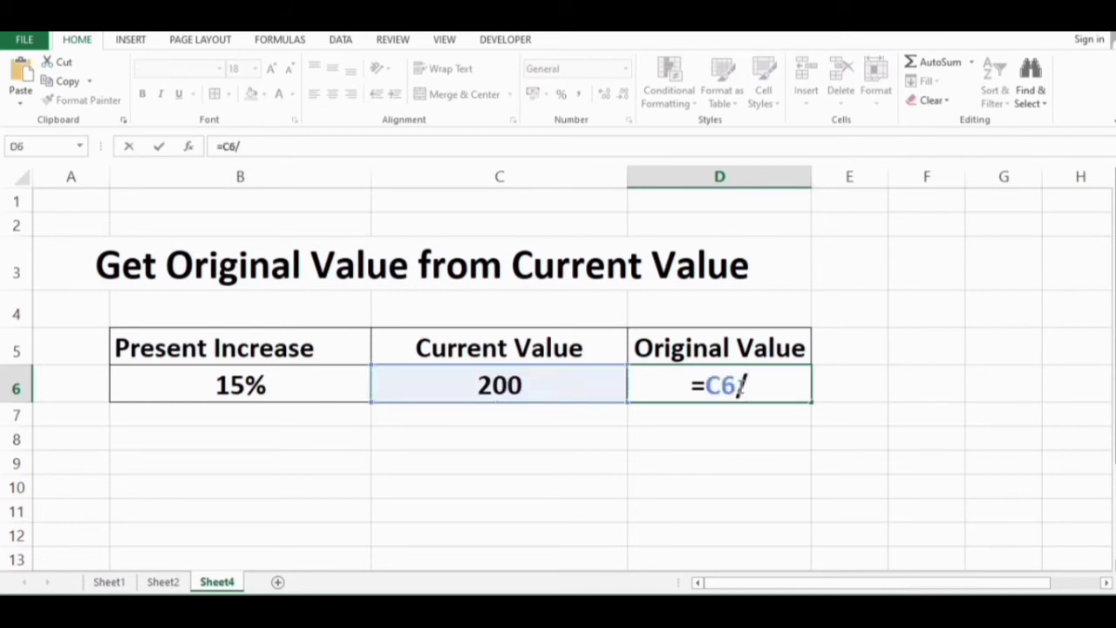
{"action": "left_click", "coordinate": [322, 387]}
{"action": "type", "text": "+"}
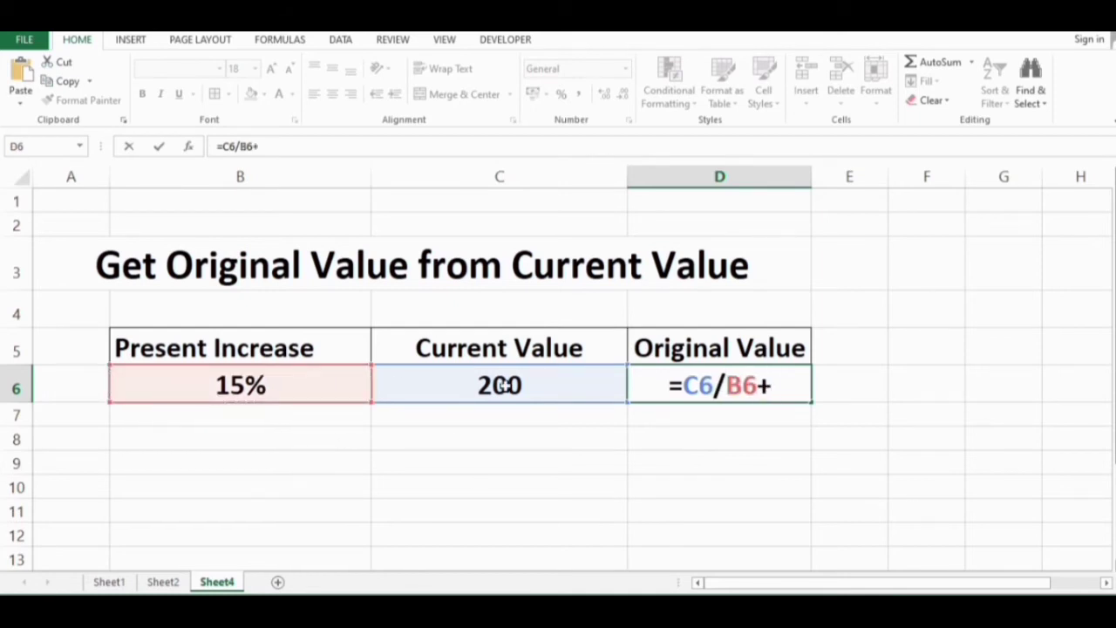
{"action": "type", "text": "1"}
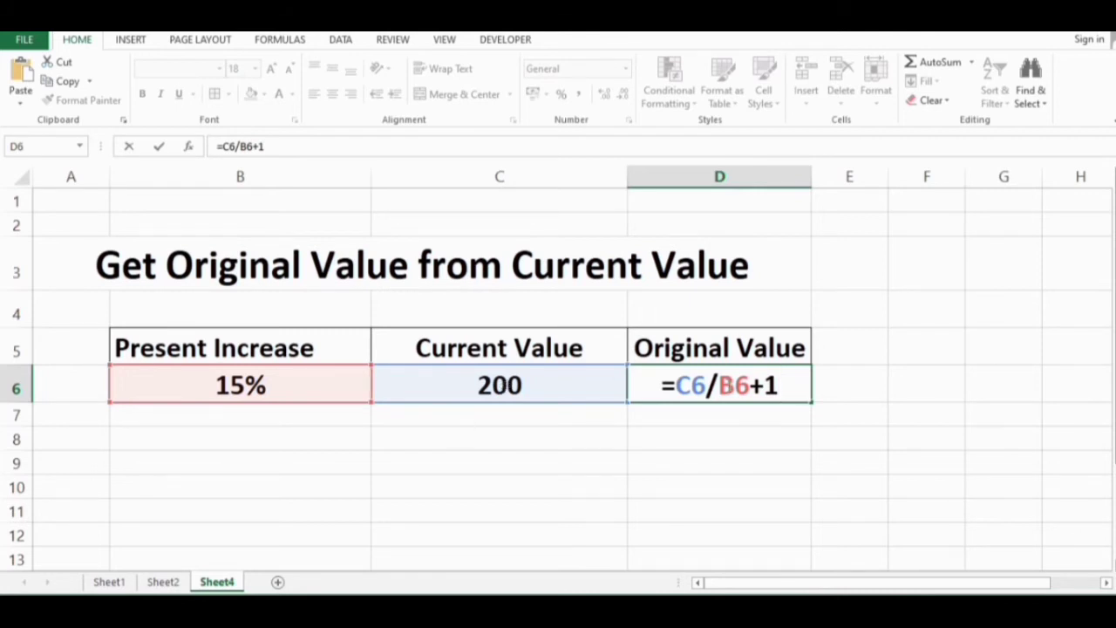
{"action": "type", "text": "("}
{"action": "left_click", "coordinate": [800, 388]}
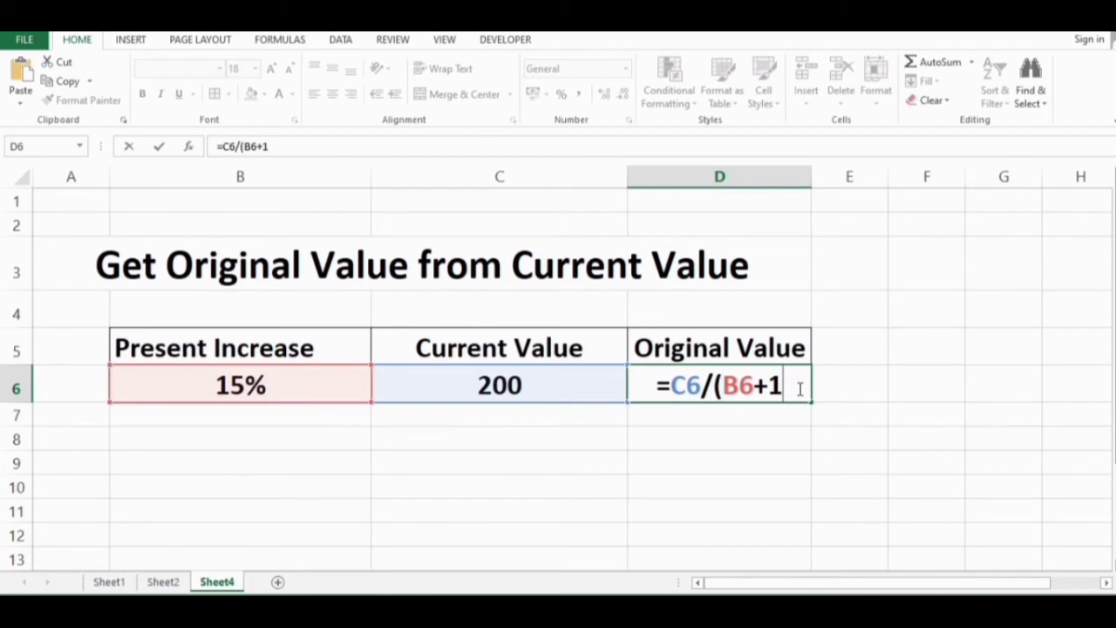
{"action": "type", "text": ")"}
{"action": "key", "text": "Return"}
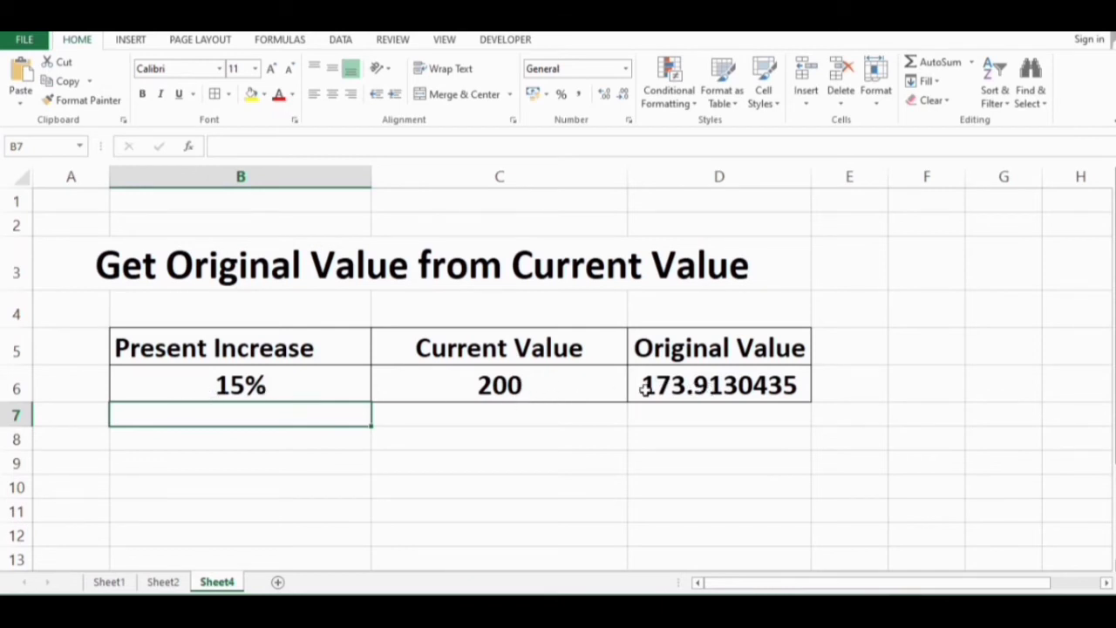
Wrap the D6 formula in ROUND with 2 digits, making it =ROUND(C6/(B6+1),2)
{"action": "left_click", "coordinate": [730, 386]}
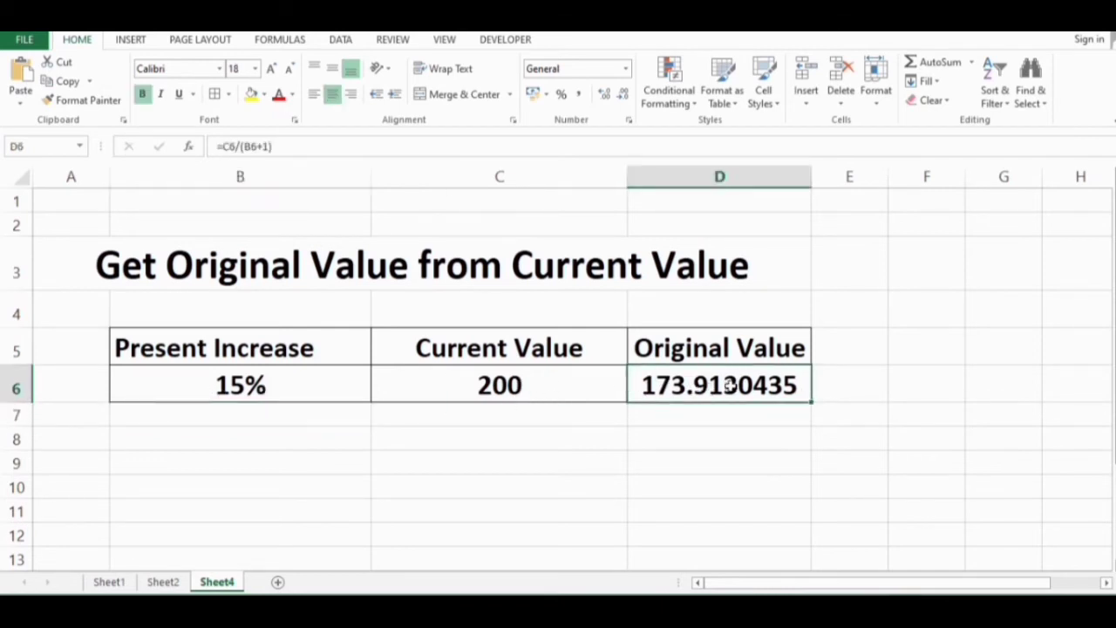
{"action": "double_click", "coordinate": [729, 387]}
{"action": "key", "text": "Home"}
{"action": "key", "text": "Right"}
{"action": "type", "text": "roun"}
{"action": "key", "text": "Tab"}
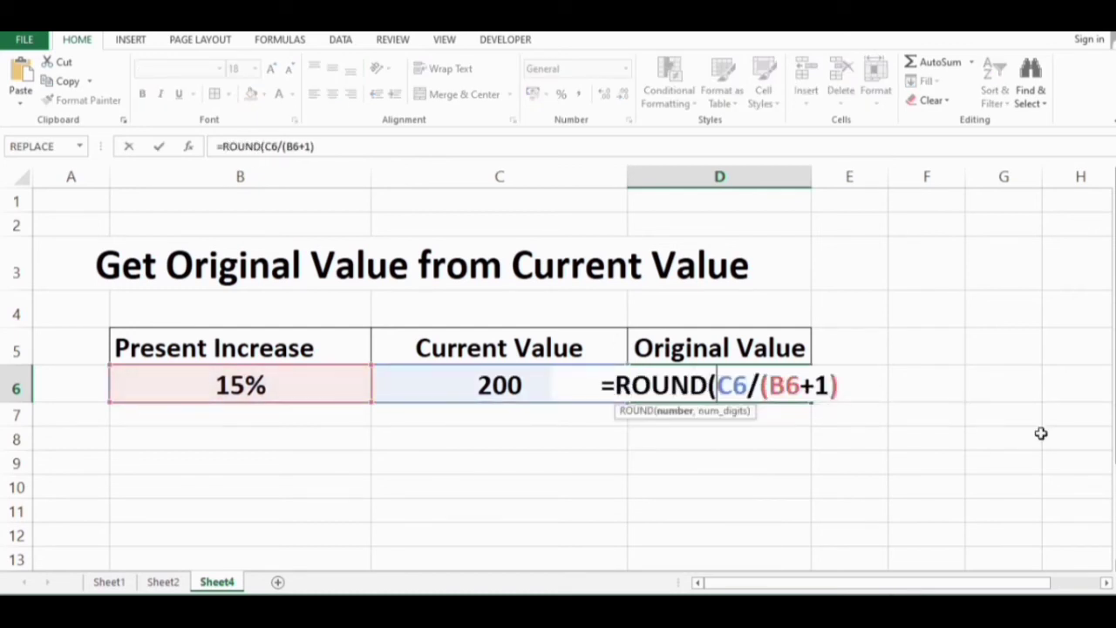
{"action": "key", "text": "End"}
{"action": "type", "text": ",12"}
{"action": "key", "text": "BackSpace"}
{"action": "key", "text": "BackSpace"}
{"action": "type", "text": "2"}
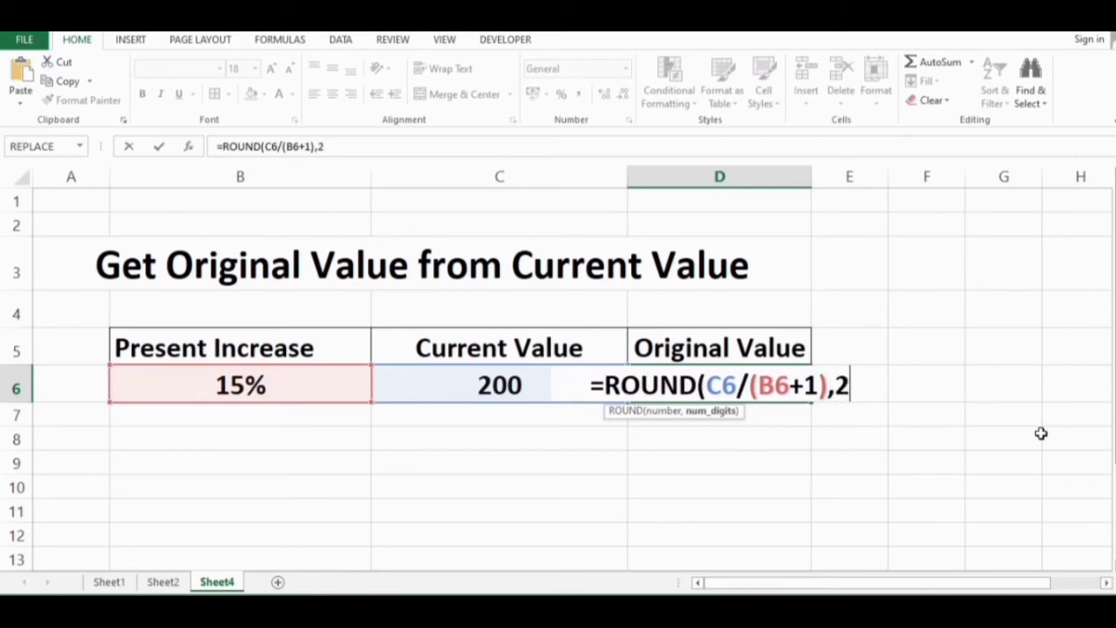
{"action": "type", "text": ")"}
{"action": "key", "text": "Return"}
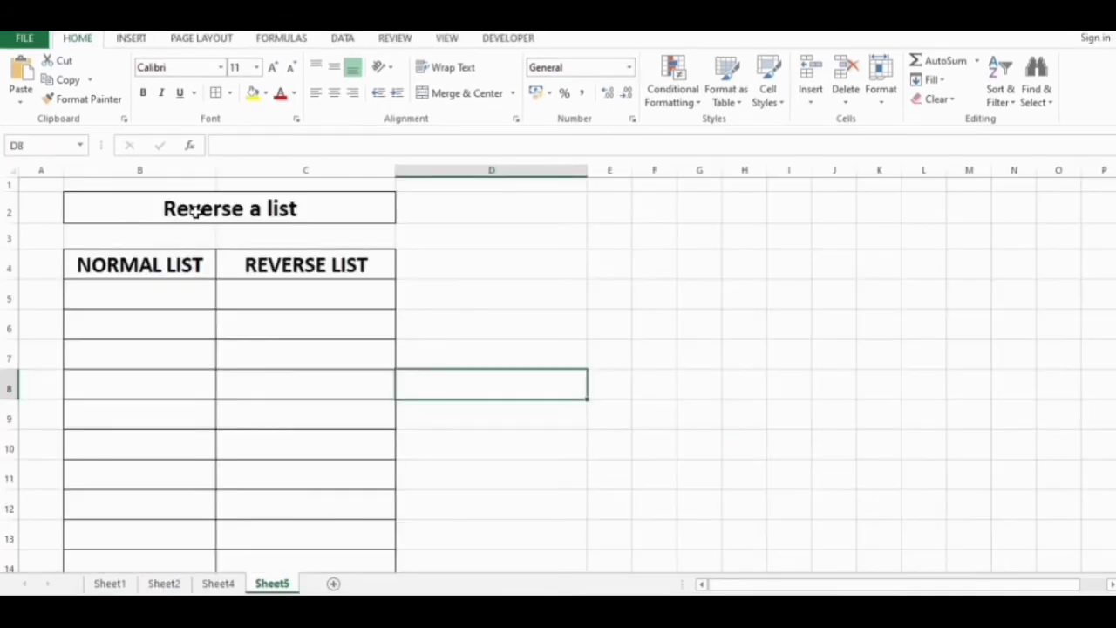
Fill the NORMAL LIST column cells B5:B14 with the letters A to J, one per row
{"action": "left_click", "coordinate": [195, 212]}
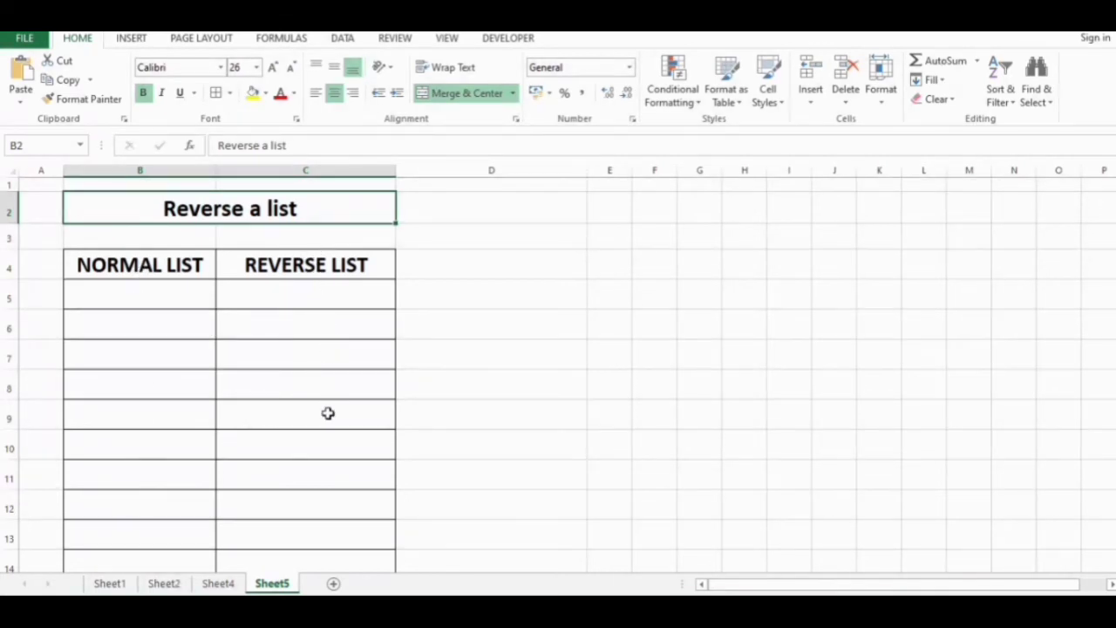
{"action": "left_click", "coordinate": [194, 299]}
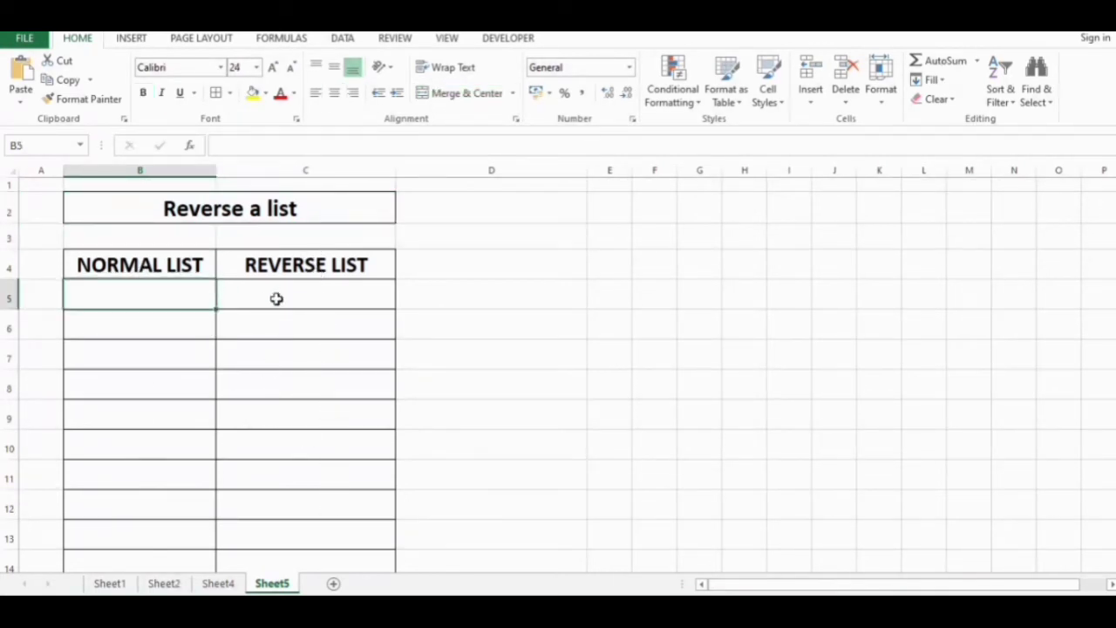
{"action": "type", "text": "A"}
{"action": "key", "text": "Return"}
{"action": "type", "text": "B"}
{"action": "key", "text": "Return"}
{"action": "type", "text": "C"}
{"action": "key", "text": "Return"}
{"action": "type", "text": "D"}
{"action": "key", "text": "Return"}
{"action": "type", "text": "E"}
{"action": "key", "text": "Return"}
{"action": "type", "text": "F"}
{"action": "key", "text": "Return"}
{"action": "type", "text": "G"}
{"action": "key", "text": "Return"}
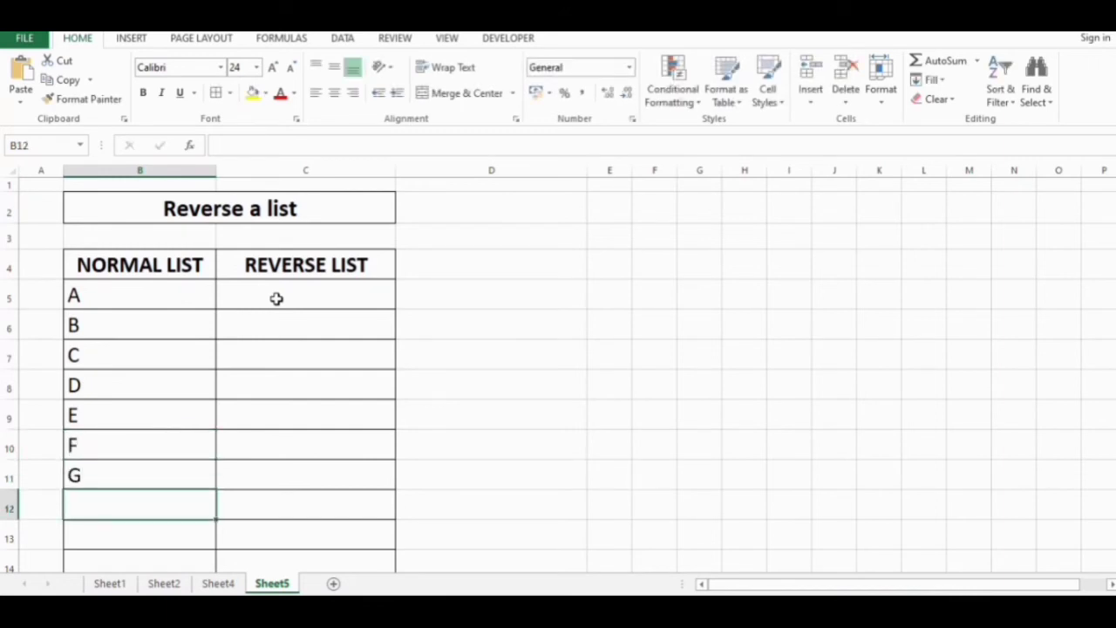
{"action": "type", "text": "H"}
{"action": "key", "text": "Return"}
{"action": "type", "text": "I"}
{"action": "key", "text": "Return"}
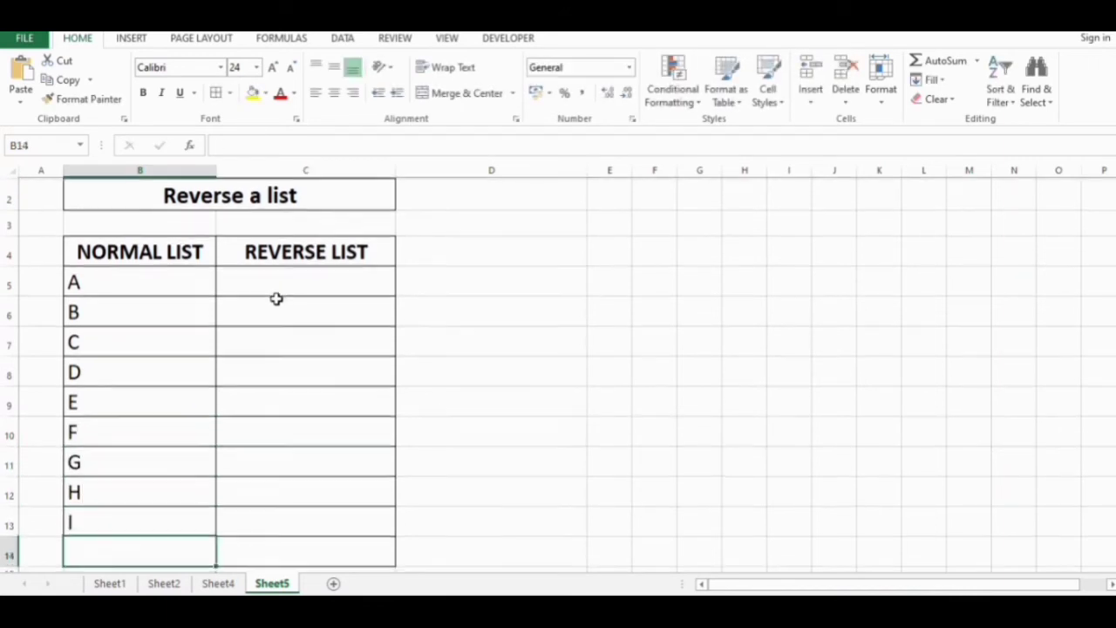
{"action": "type", "text": "J"}
{"action": "key", "text": "Return"}
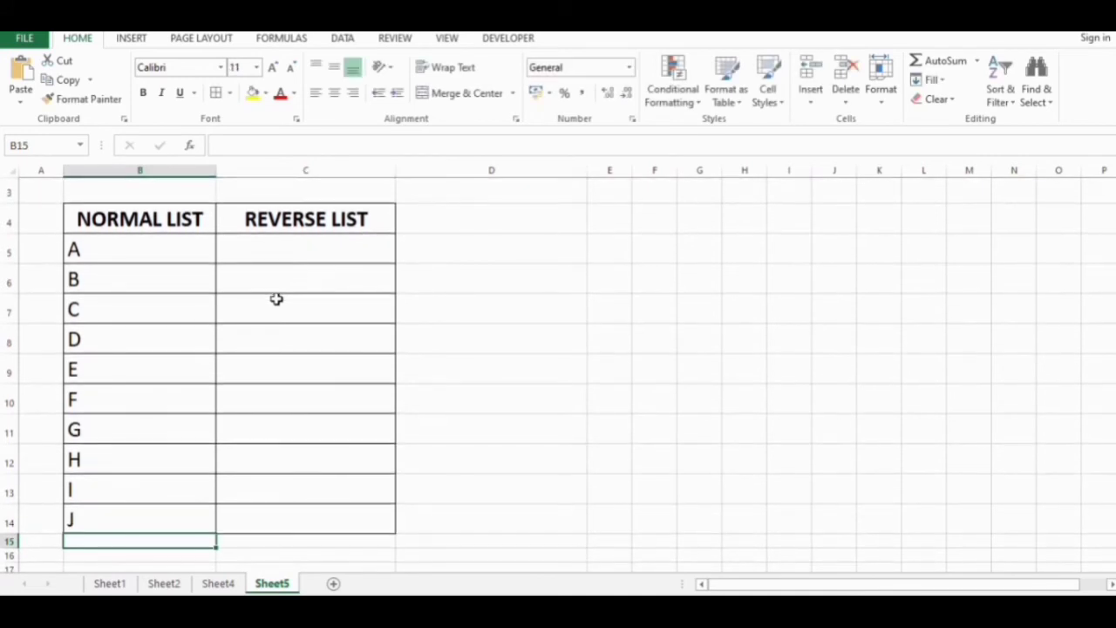
Center the letters in the NORMAL LIST cells B5:B14 horizontally
{"action": "scroll", "coordinate": [250, 339], "scroll_direction": "up", "scroll_amount": 1}
{"action": "left_click_drag", "start_coordinate": [174, 293], "coordinate": [174, 514]}
{"action": "left_click", "coordinate": [334, 92]}
{"action": "left_click", "coordinate": [377, 276]}
{"action": "scroll", "coordinate": [309, 292], "scroll_direction": "up", "scroll_amount": 1}
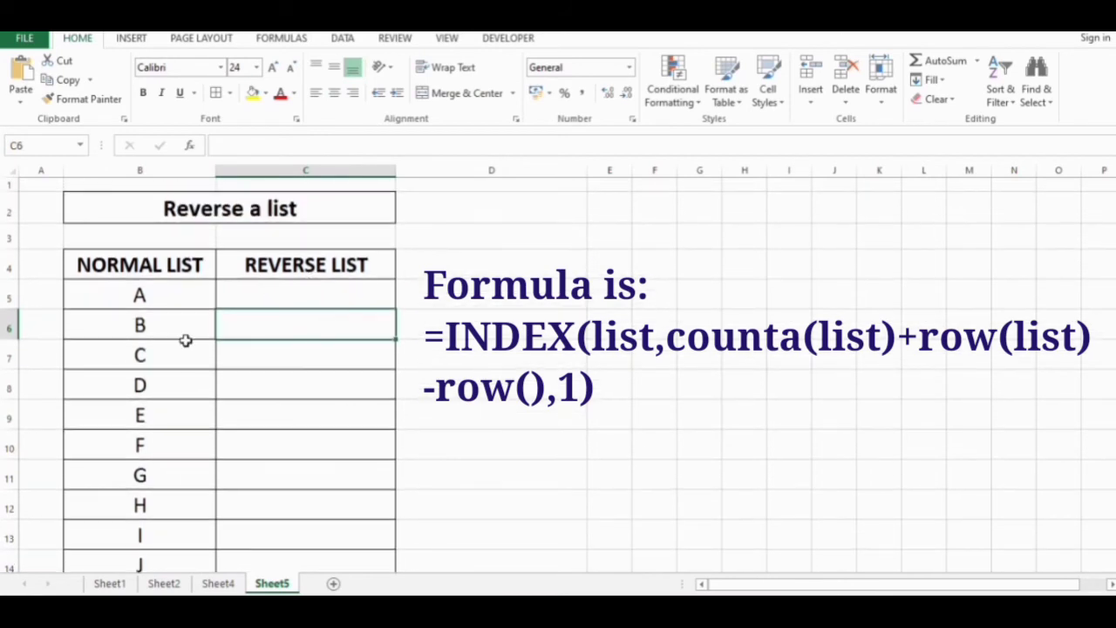
Name the range B5:B14 of the NORMAL LIST column "list"
{"action": "left_click", "coordinate": [345, 296]}
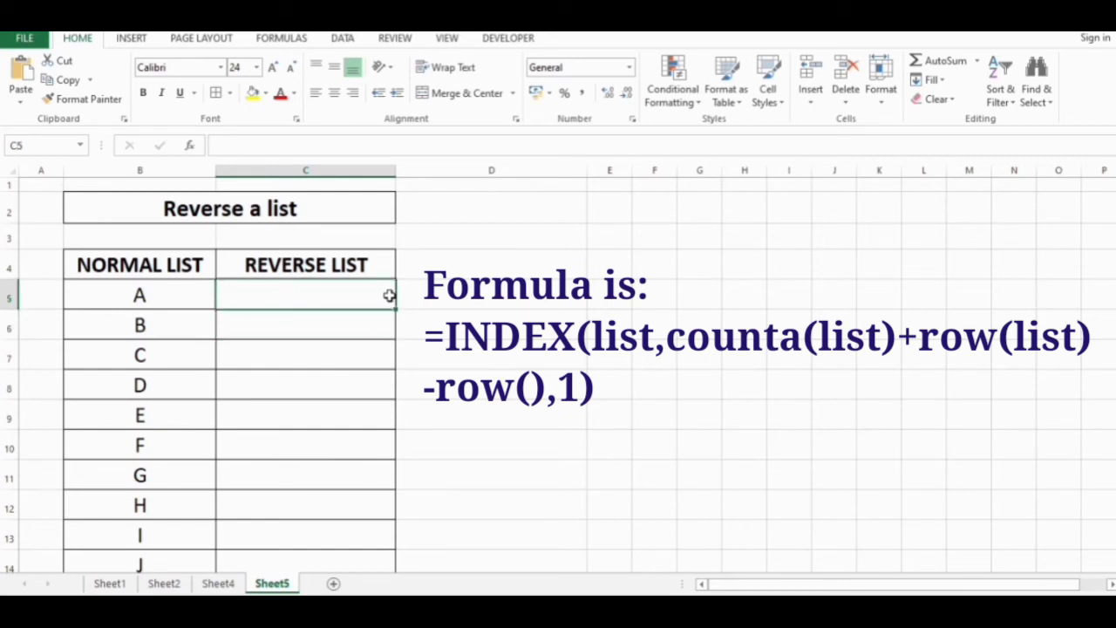
{"action": "left_click", "coordinate": [139, 296]}
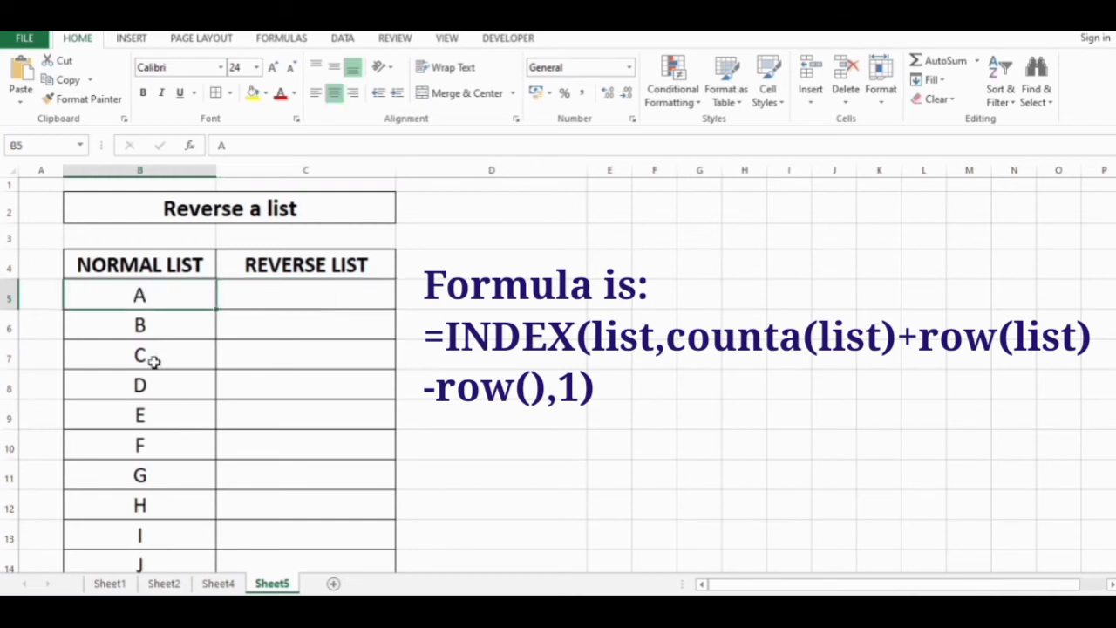
{"action": "scroll", "coordinate": [160, 428], "scroll_direction": "down", "scroll_amount": 1}
{"action": "left_click", "coordinate": [175, 493], "text": "shift"}
{"action": "left_click", "coordinate": [41, 143]}
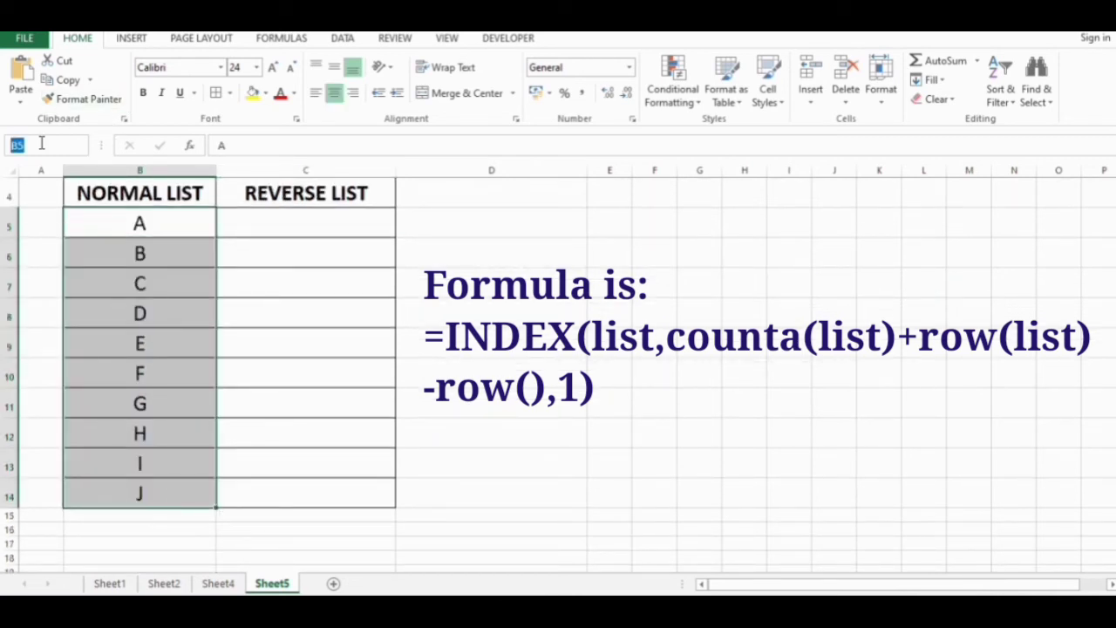
{"action": "type", "text": "list"}
{"action": "key", "text": "Return"}
Start a formula in C5 under REVERSE LIST with =INDEX(list,COUNTA(list), using the named range as the array
{"action": "left_click", "coordinate": [375, 232]}
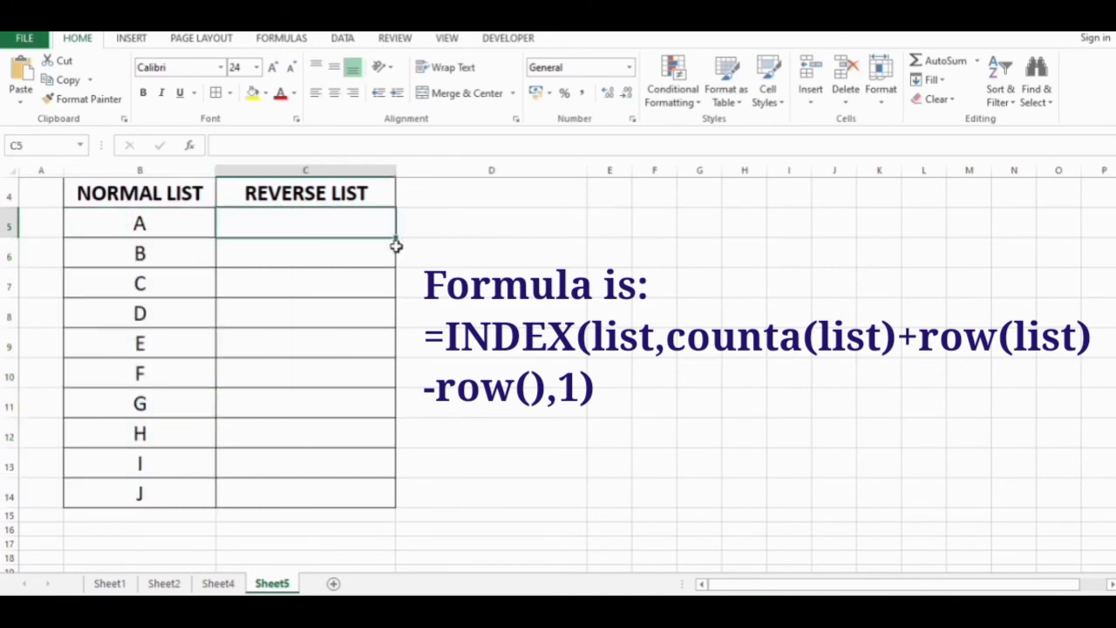
{"action": "type", "text": "=index"}
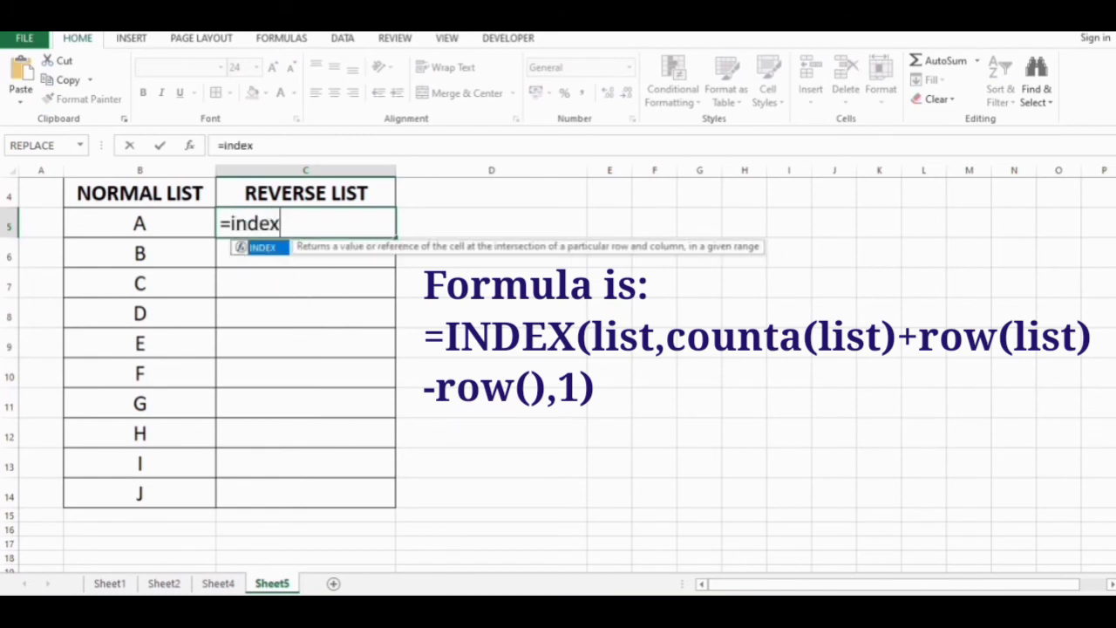
{"action": "key", "text": "Tab"}
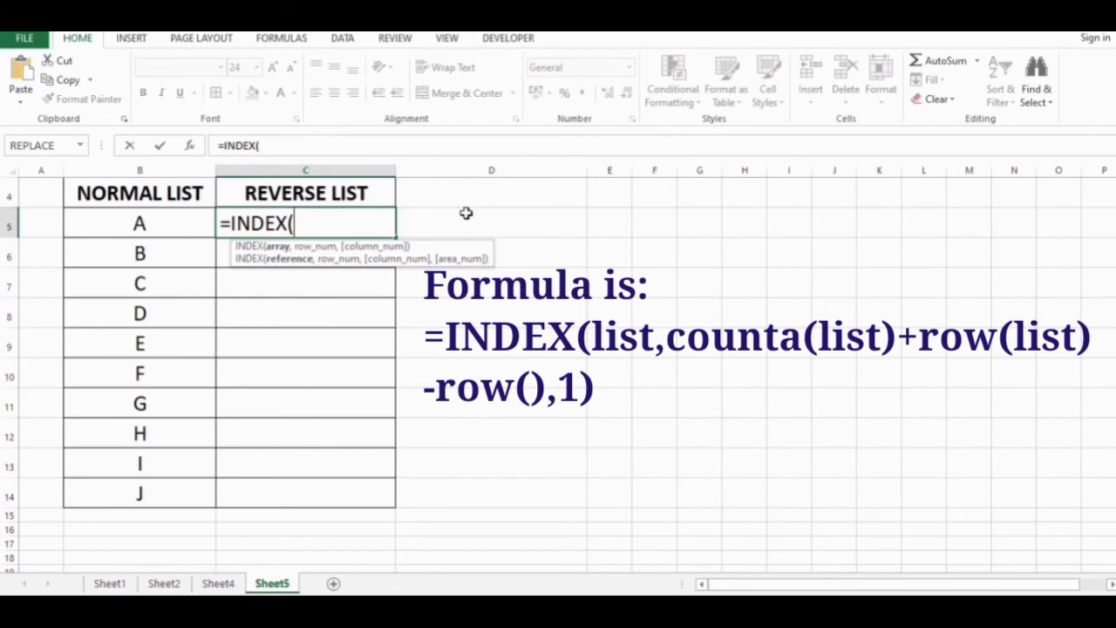
{"action": "type", "text": "list"}
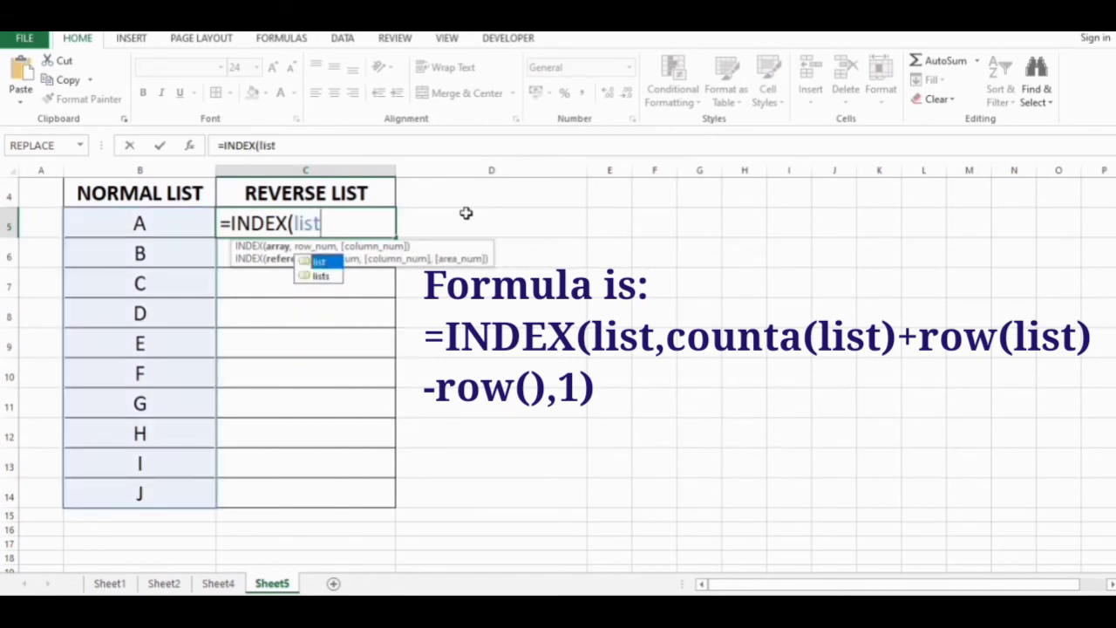
{"action": "type", "text": ","}
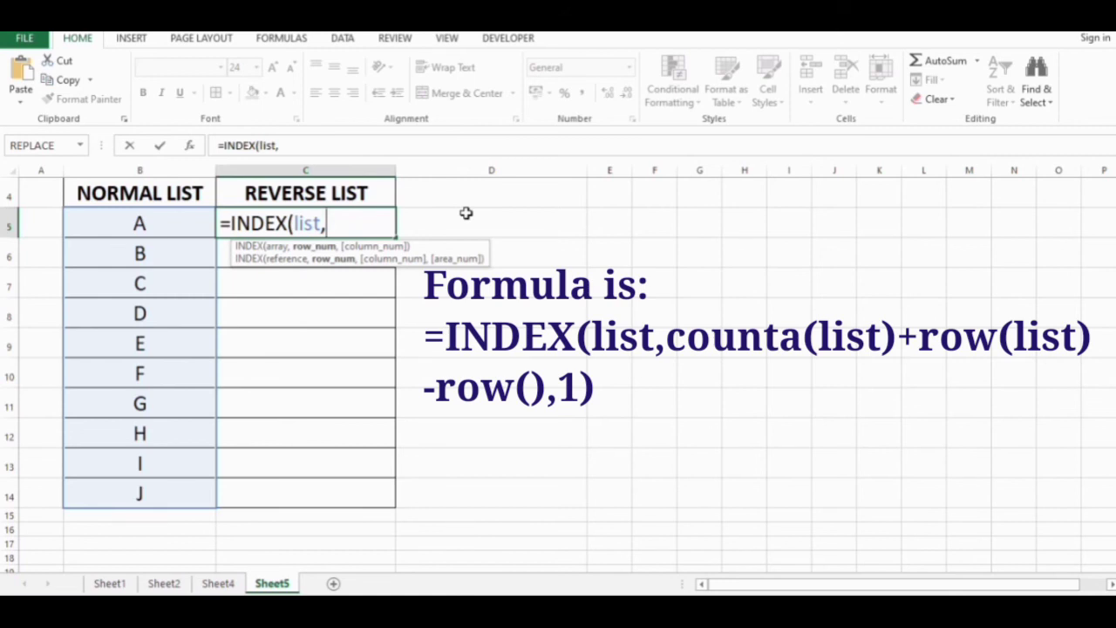
{"action": "type", "text": "cou"}
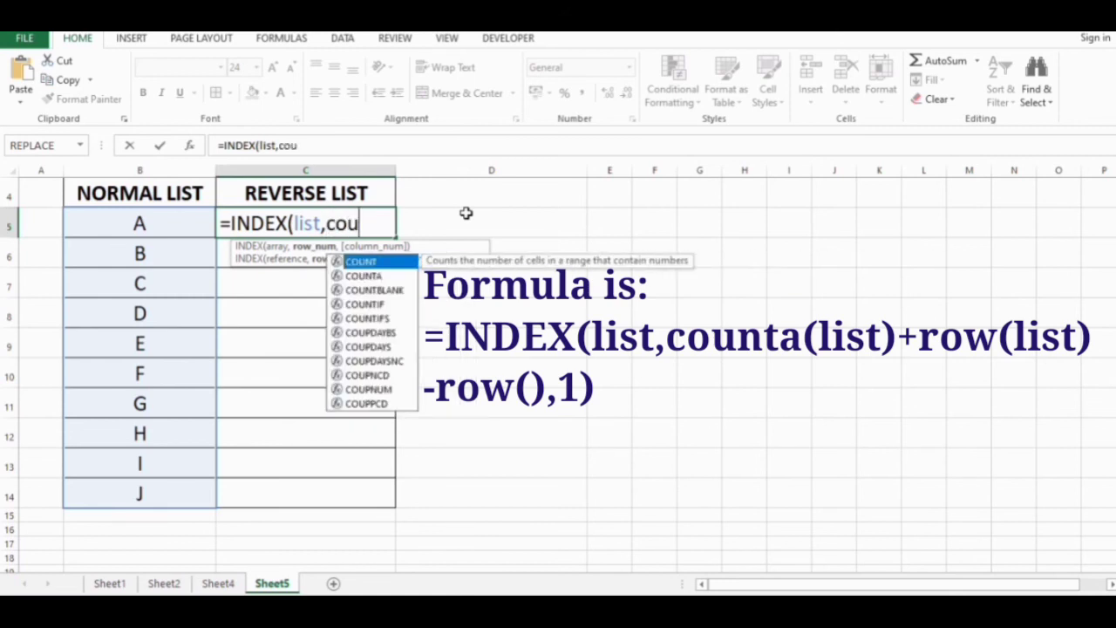
{"action": "type", "text": "nta"}
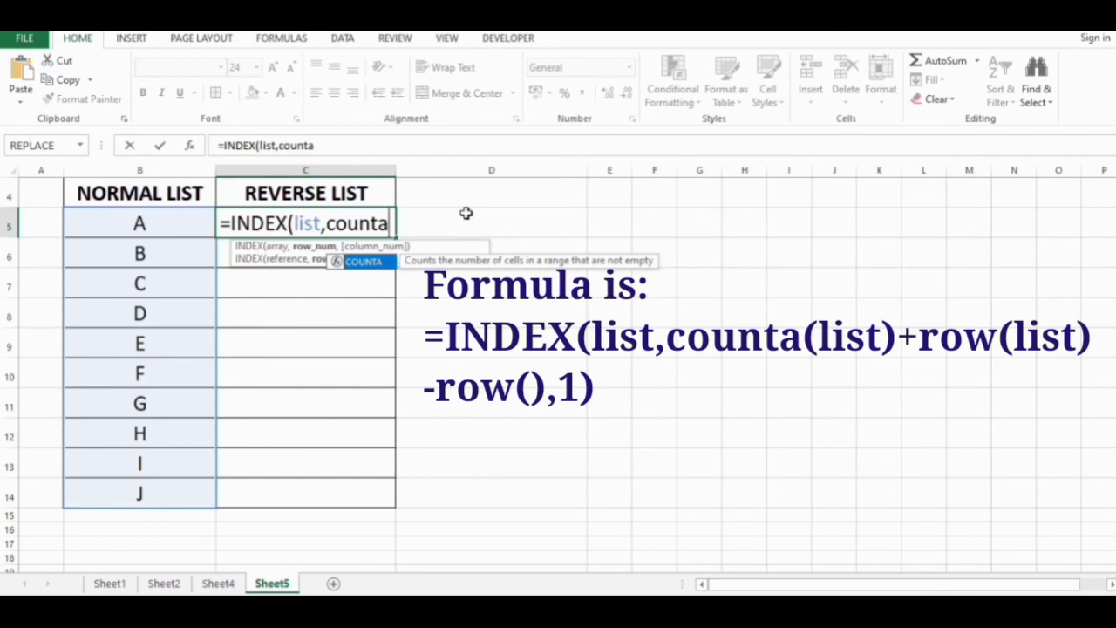
{"action": "type", "text": "("}
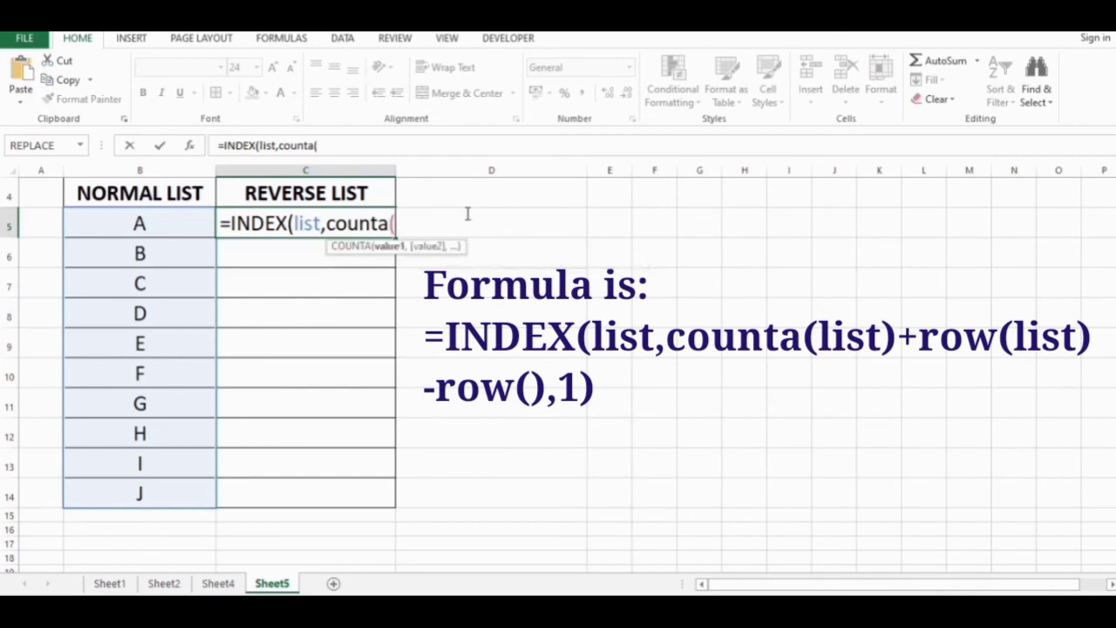
{"action": "type", "text": "list"}
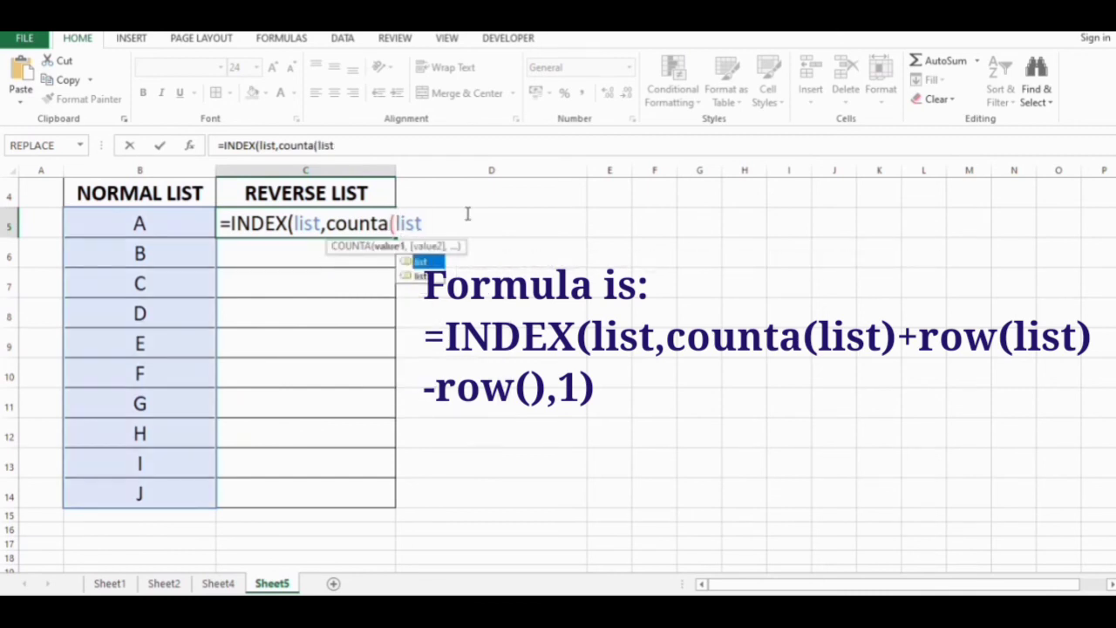
{"action": "type", "text": ")"}
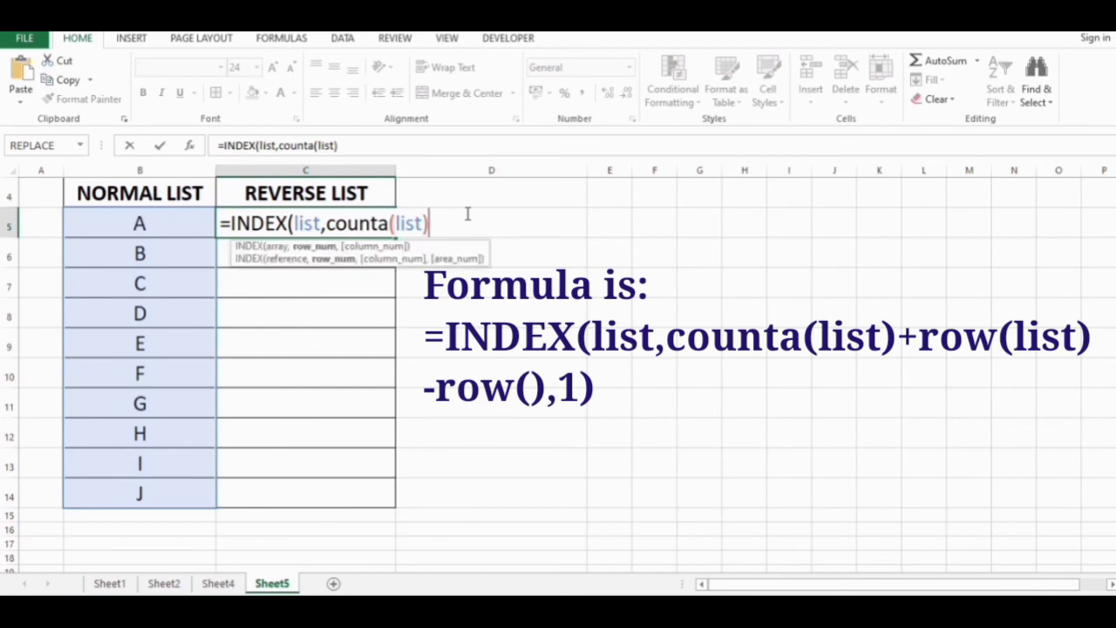
Complete the C5 formula with +ROW(list)-ROW() and column number 1, making it =INDEX(list,COUNTA(list)+ROW(list)-ROW(),1)
{"action": "type", "text": "+Row"}
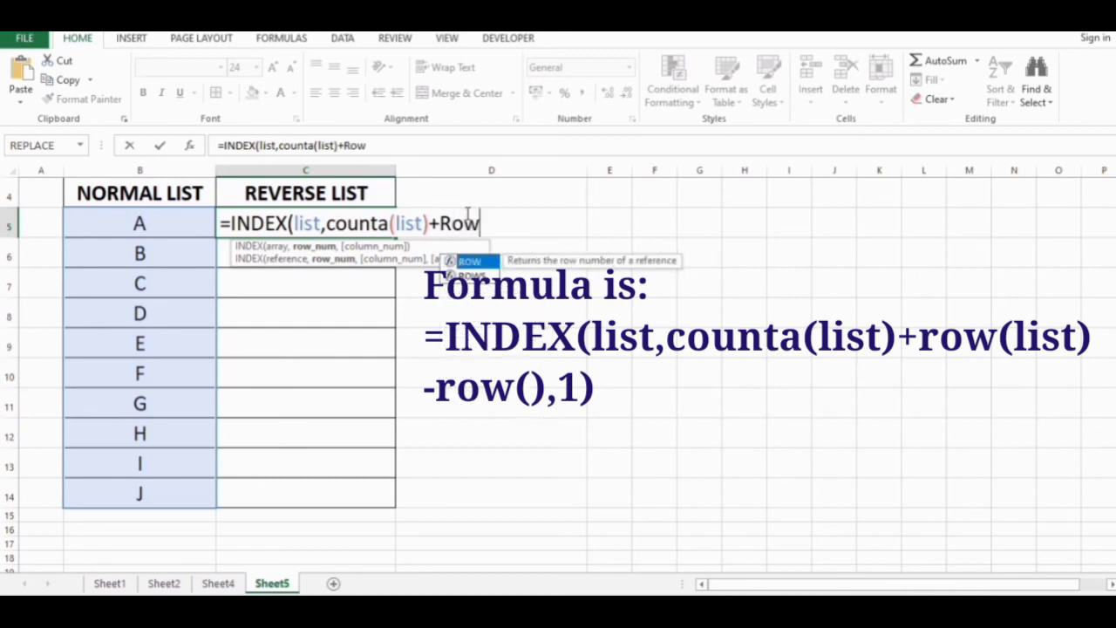
{"action": "key", "text": "Tab"}
{"action": "type", "text": "list)"}
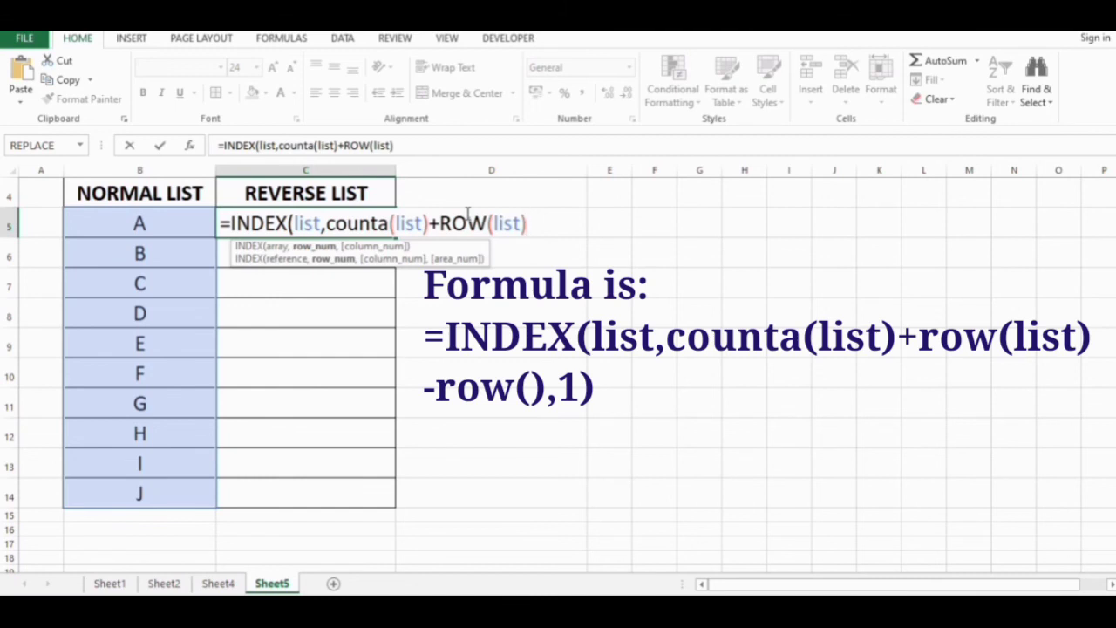
{"action": "type", "text": "-rio"}
{"action": "key", "text": "BackSpace"}
{"action": "key", "text": "BackSpace"}
{"action": "type", "text": "ow"}
{"action": "key", "text": "Tab"}
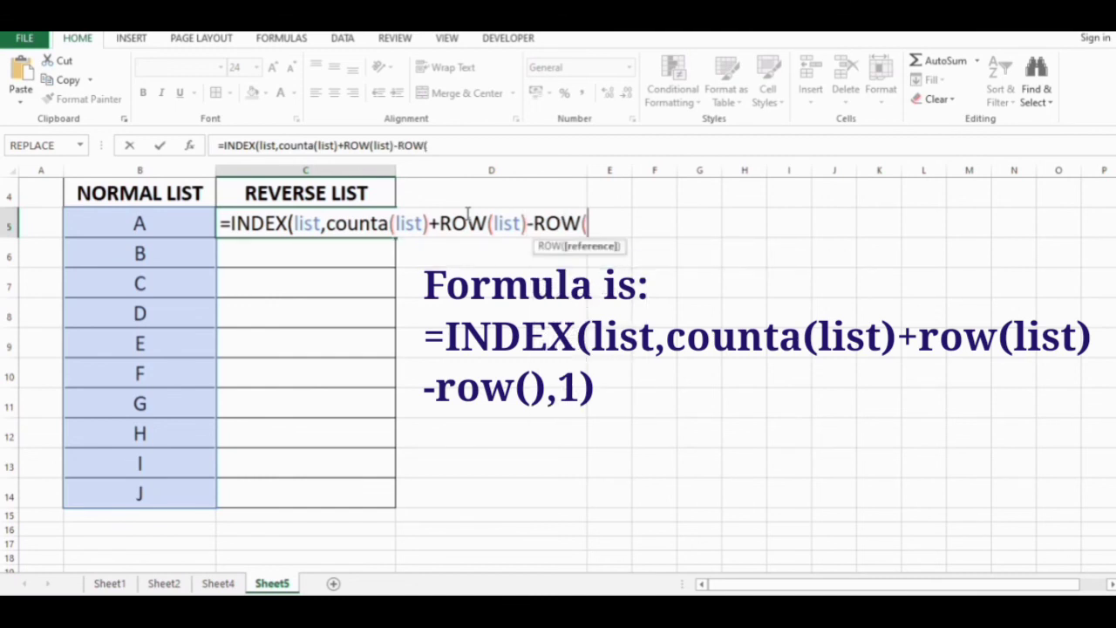
{"action": "type", "text": ")"}
{"action": "key", "text": "BackSpace"}
{"action": "type", "text": ")"}
{"action": "type", "text": ",1)"}
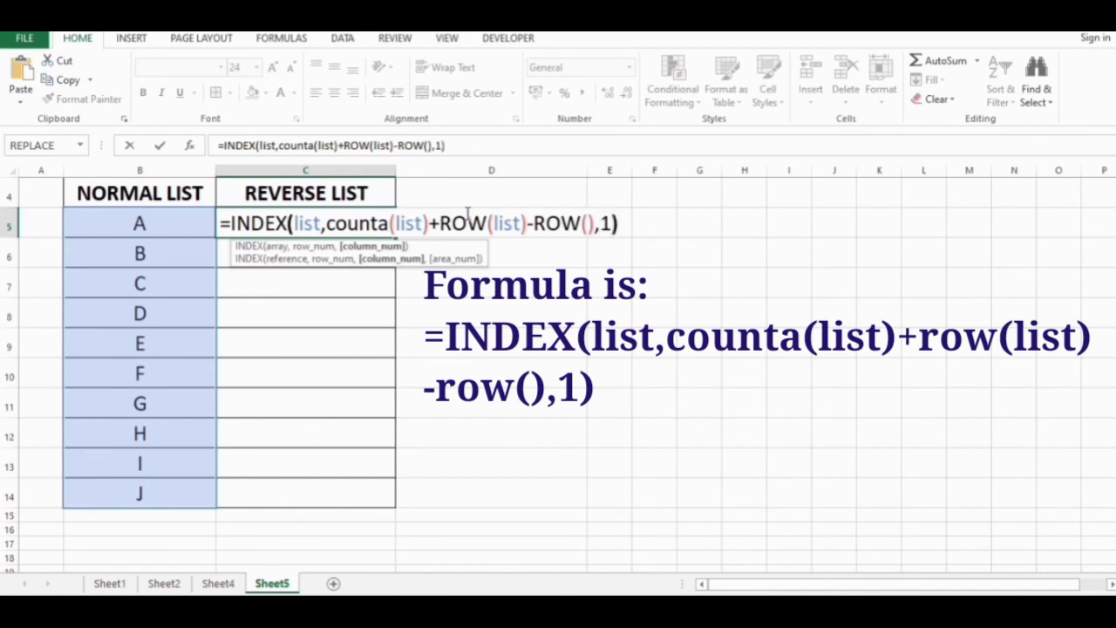
{"action": "key", "text": "Return"}
Fill the C5 formula down through C14 and center the REVERSE LIST cells C5:C14 horizontally
{"action": "key", "text": "Up"}
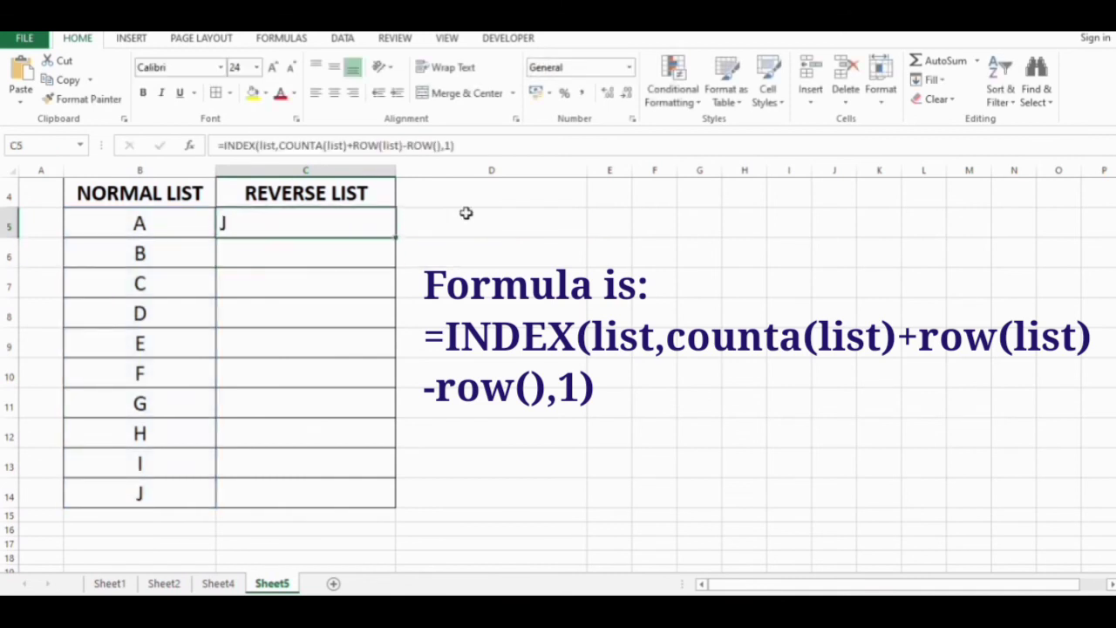
{"action": "key", "text": "shift+Down"}
{"action": "key", "text": "shift+Down"}
{"action": "key", "text": "shift+Down"}
{"action": "key", "text": "shift+Down"}
{"action": "key", "text": "shift+Down"}
{"action": "key", "text": "shift+Down"}
{"action": "key", "text": "shift+Down"}
{"action": "key", "text": "shift+Down"}
{"action": "key", "text": "shift+Down"}
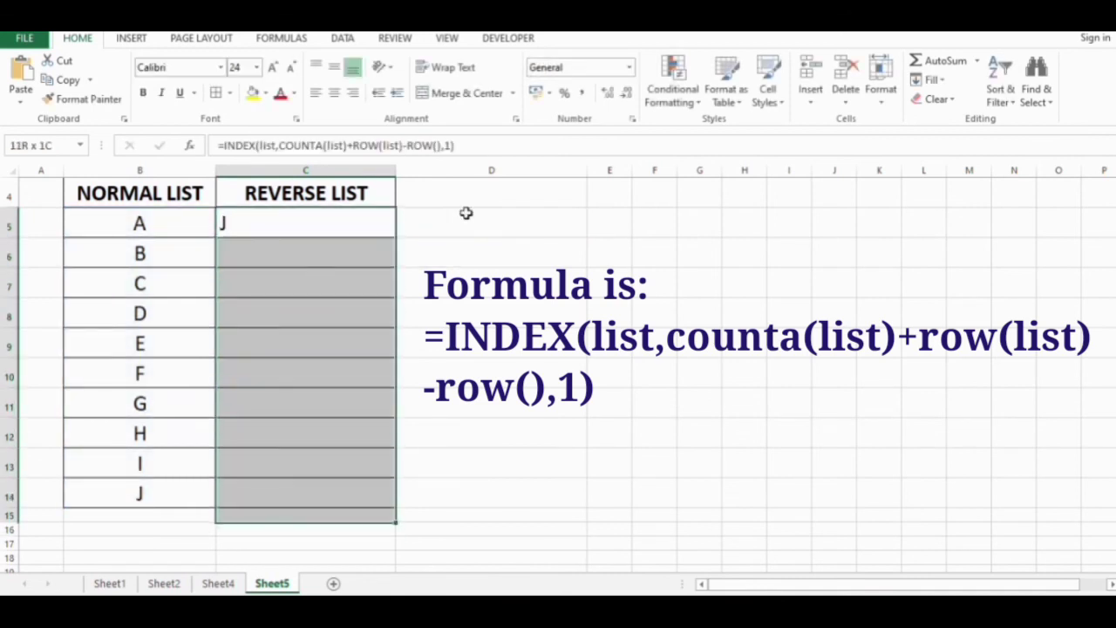
{"action": "key", "text": "ctrl+d"}
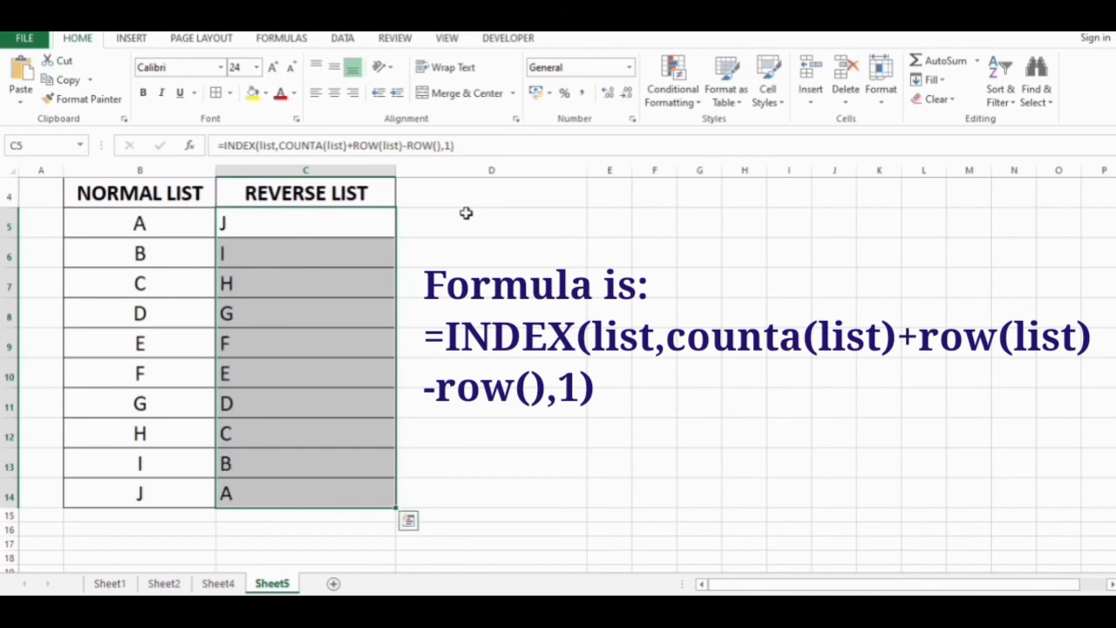
{"action": "left_click", "coordinate": [334, 92]}
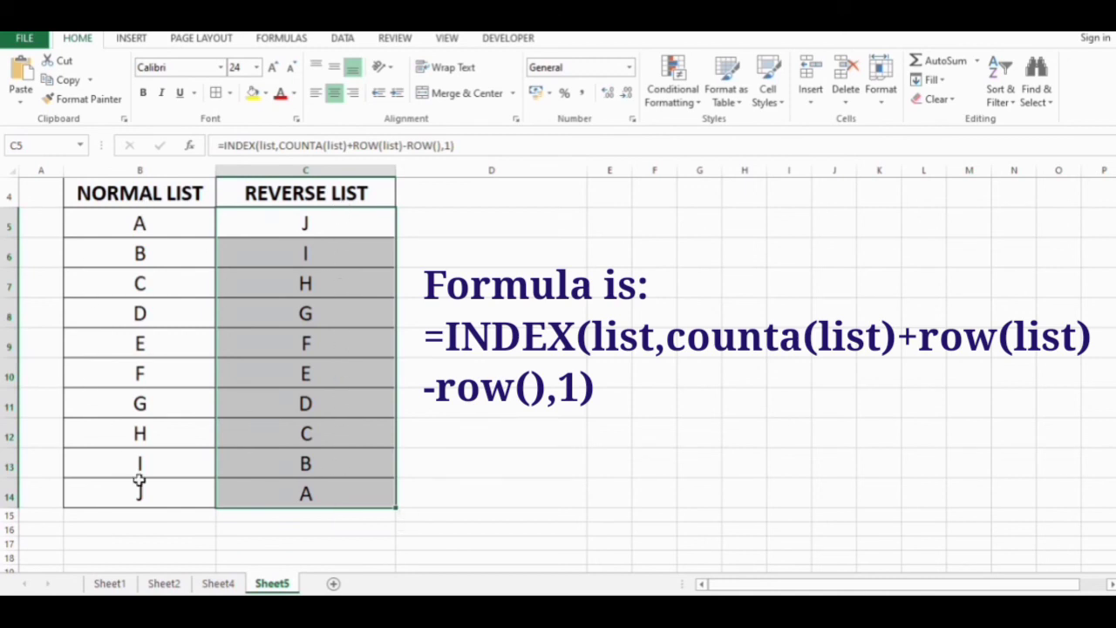
{"action": "left_click", "coordinate": [433, 254]}
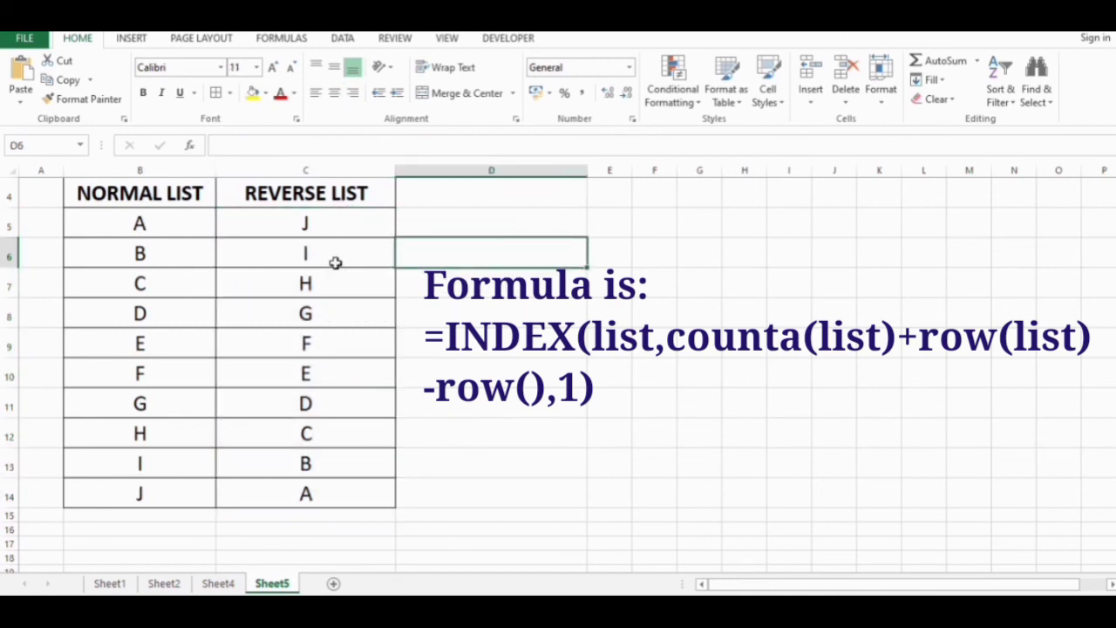